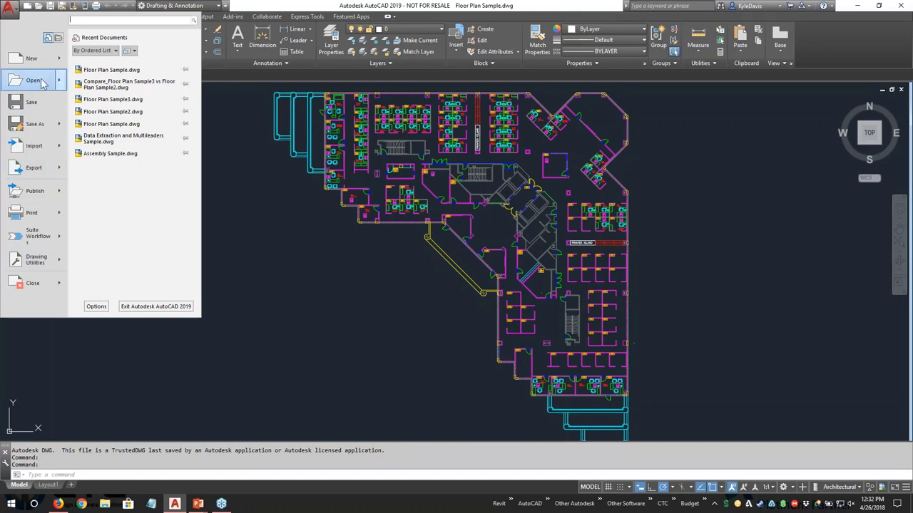
{"action": "mouse_move", "coordinate": [14, 189]}
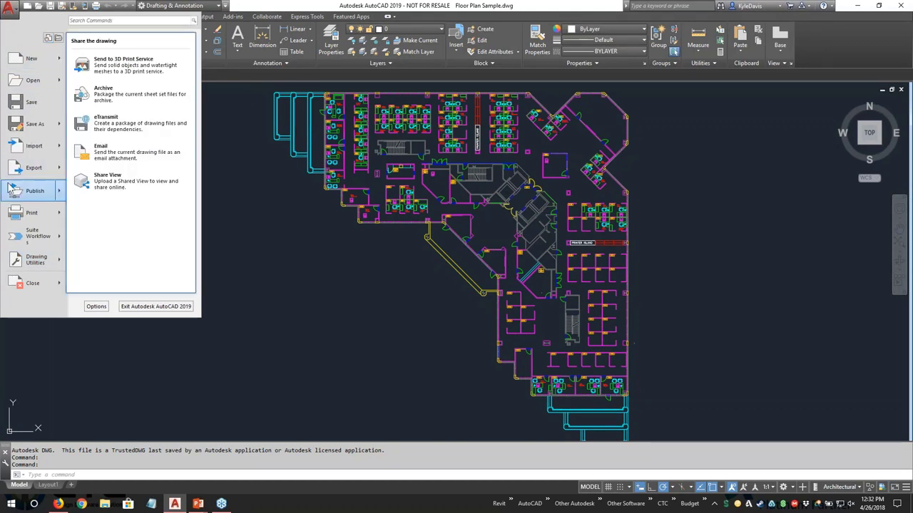
{"action": "mouse_move", "coordinate": [49, 142]}
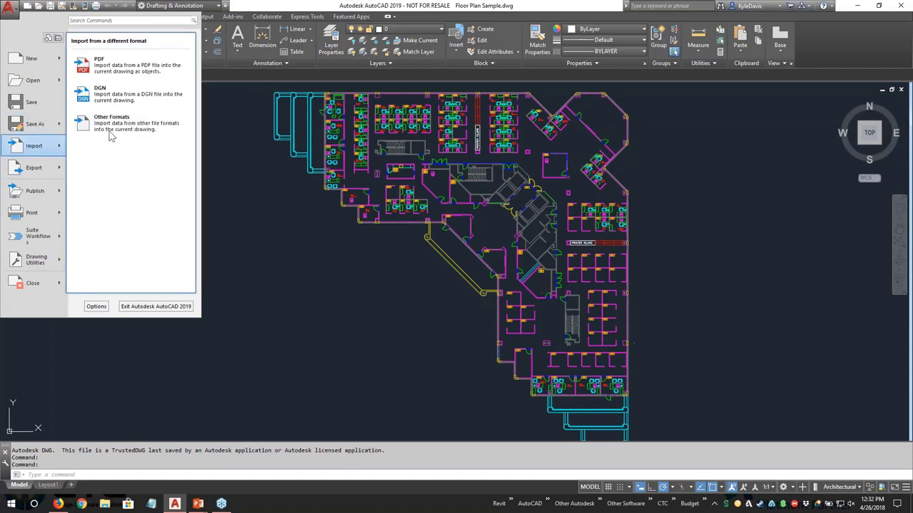
{"action": "left_click", "coordinate": [278, 15]}
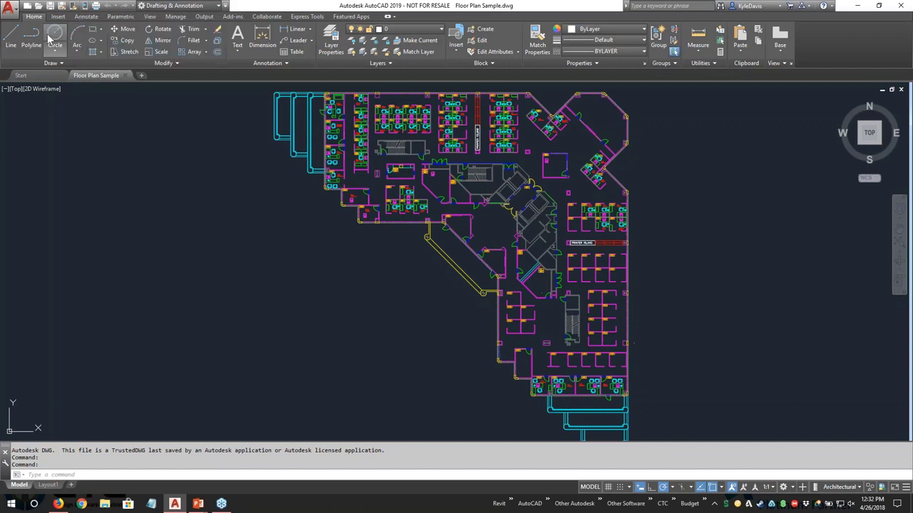
Save a copy of the drawing to the AutoCAD Web & Mobile cloud files under the name Floor Plan Sample.
{"action": "left_click", "coordinate": [11, 11]}
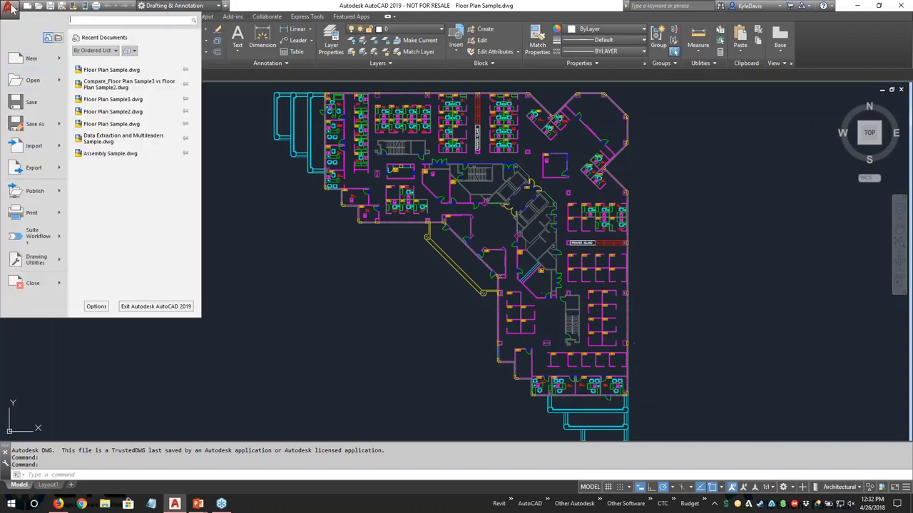
{"action": "mouse_move", "coordinate": [32, 80]}
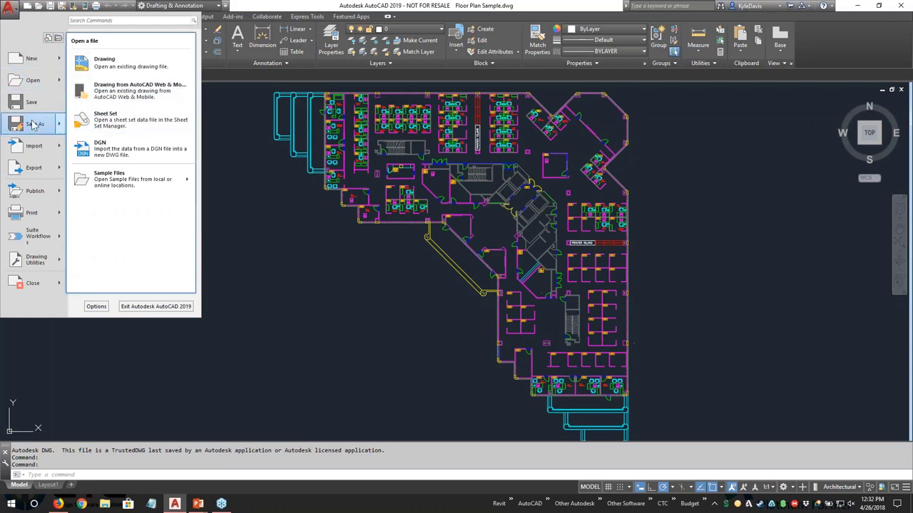
{"action": "mouse_move", "coordinate": [35, 125]}
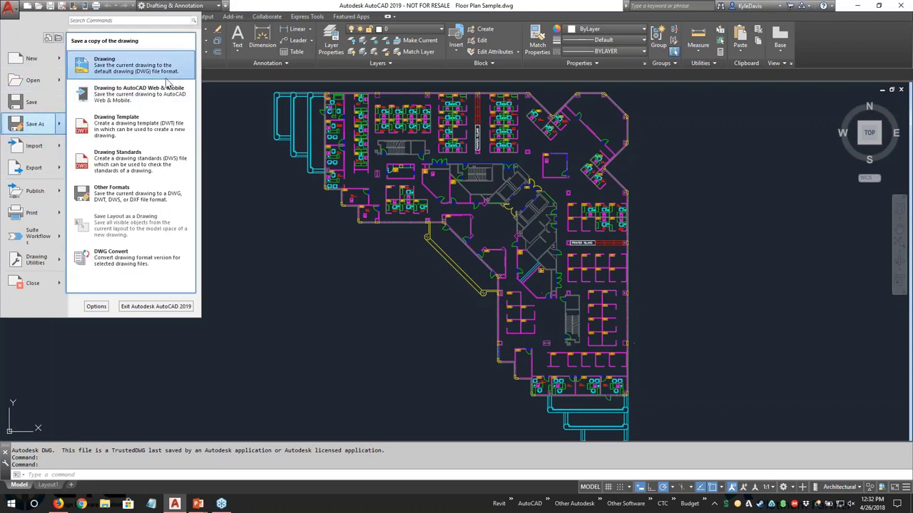
{"action": "left_click", "coordinate": [150, 103]}
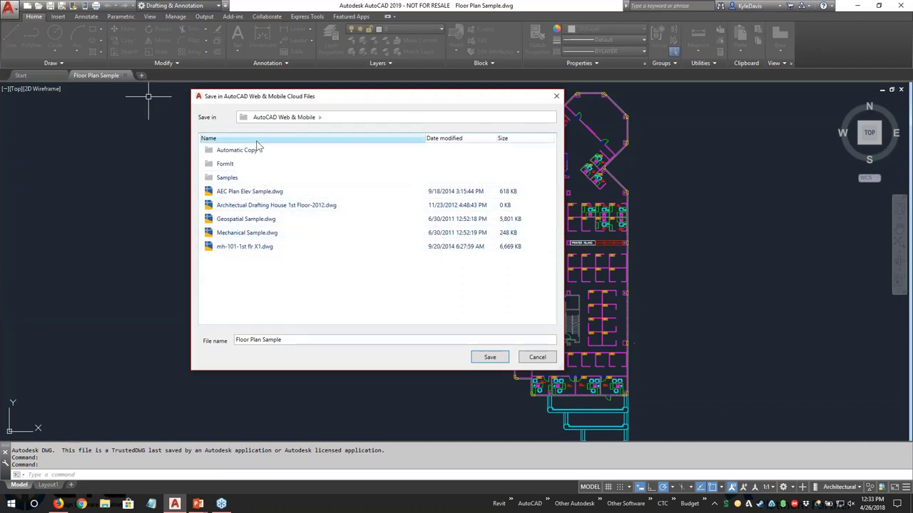
{"action": "left_click", "coordinate": [300, 119]}
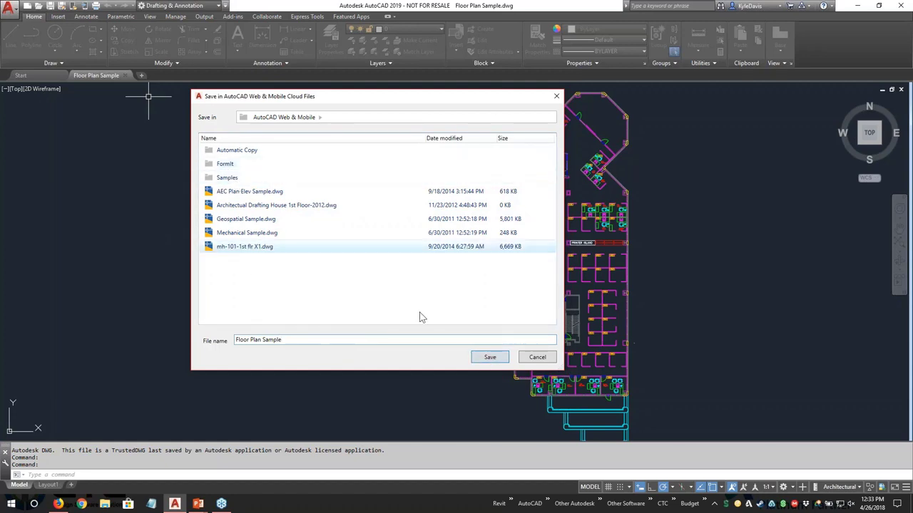
{"action": "left_click", "coordinate": [537, 358]}
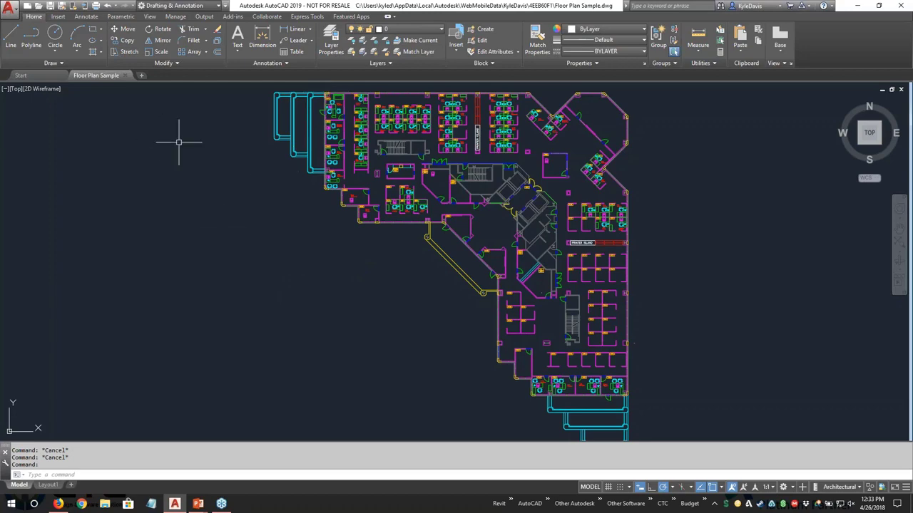
Reopen Floor Plan Sample.dwg from the AutoCAD Web & Mobile cloud files and save it.
{"action": "left_click", "coordinate": [125, 76]}
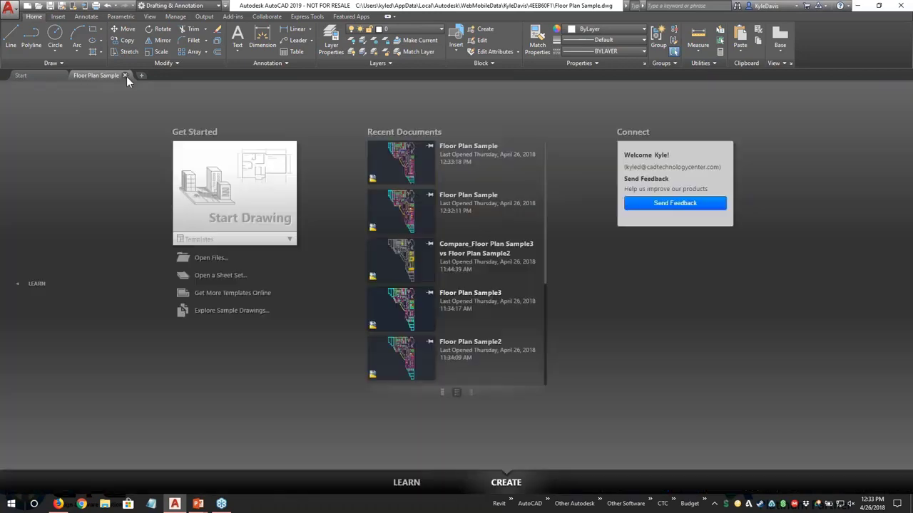
{"action": "left_click", "coordinate": [50, 7]}
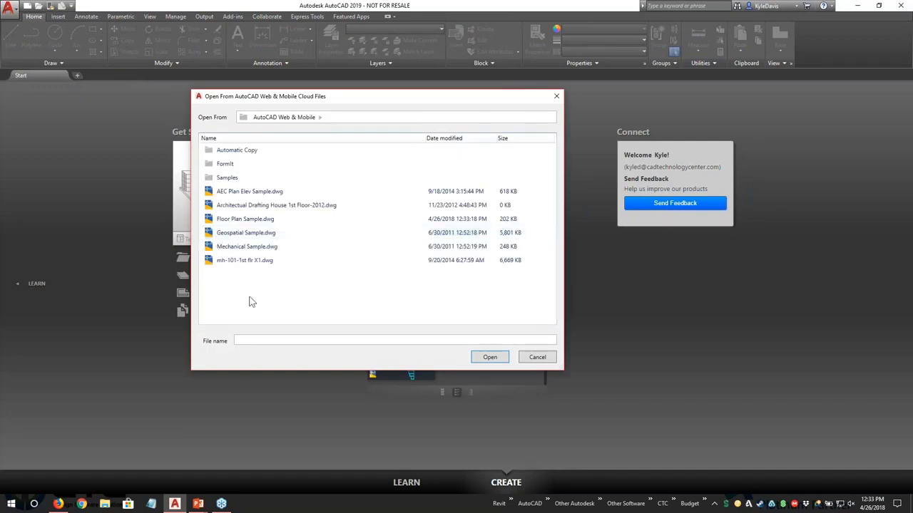
{"action": "left_click", "coordinate": [246, 220]}
{"action": "left_click", "coordinate": [484, 361]}
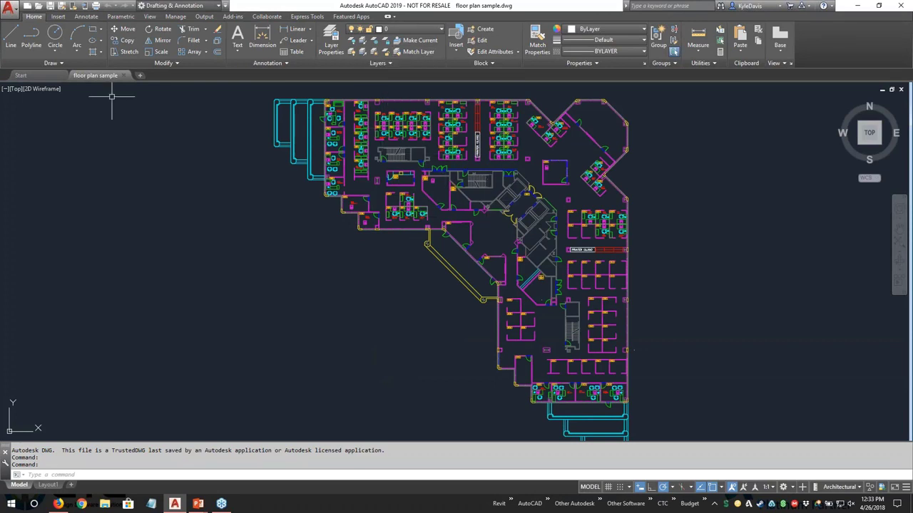
{"action": "left_click", "coordinate": [51, 6]}
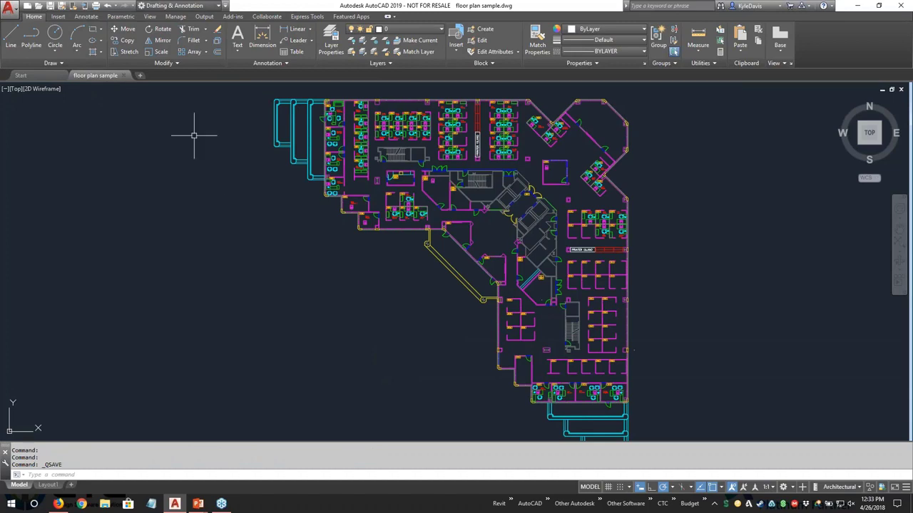
Examine the local folder path and the available file formats for saving the cloud drawing as another file.
{"action": "left_click", "coordinate": [62, 5]}
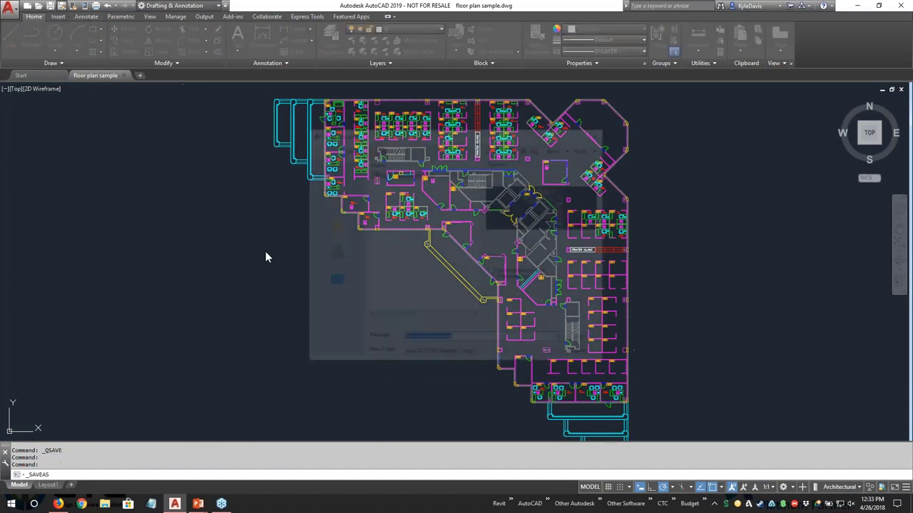
{"action": "left_click", "coordinate": [400, 149]}
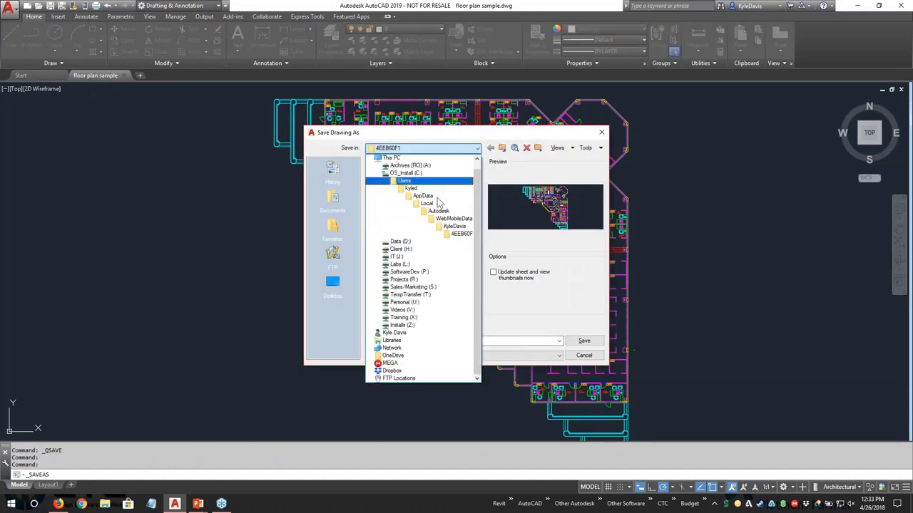
{"action": "left_click", "coordinate": [455, 145]}
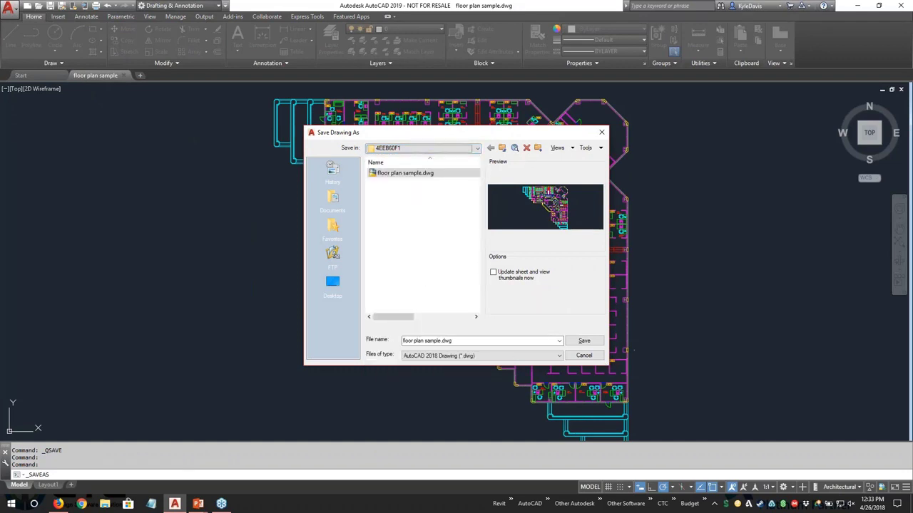
{"action": "left_click_drag", "start_coordinate": [609, 366], "coordinate": [727, 424]}
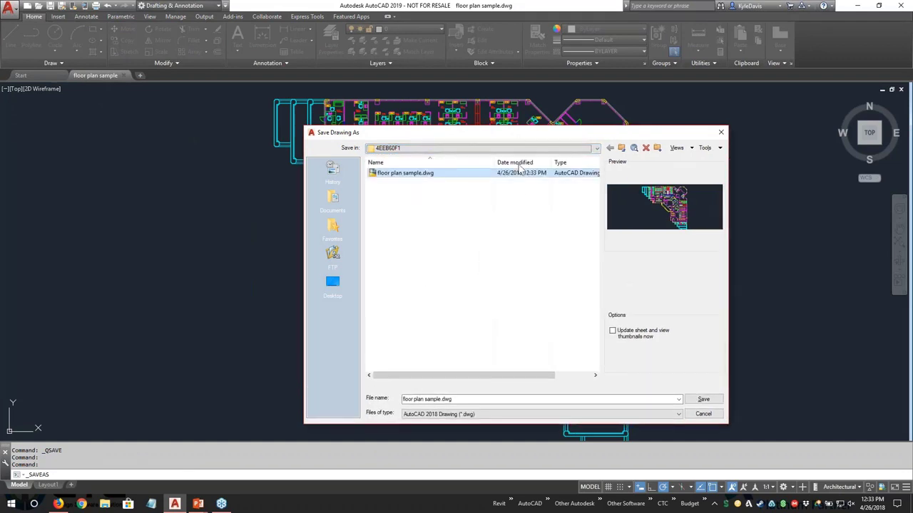
{"action": "left_click_drag", "start_coordinate": [478, 132], "coordinate": [357, 105]}
{"action": "left_click", "coordinate": [370, 122]}
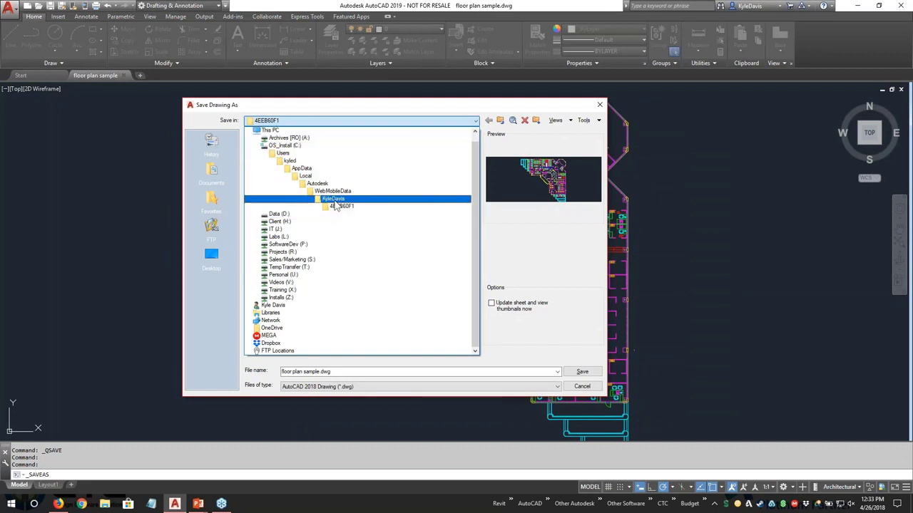
{"action": "left_click", "coordinate": [322, 120]}
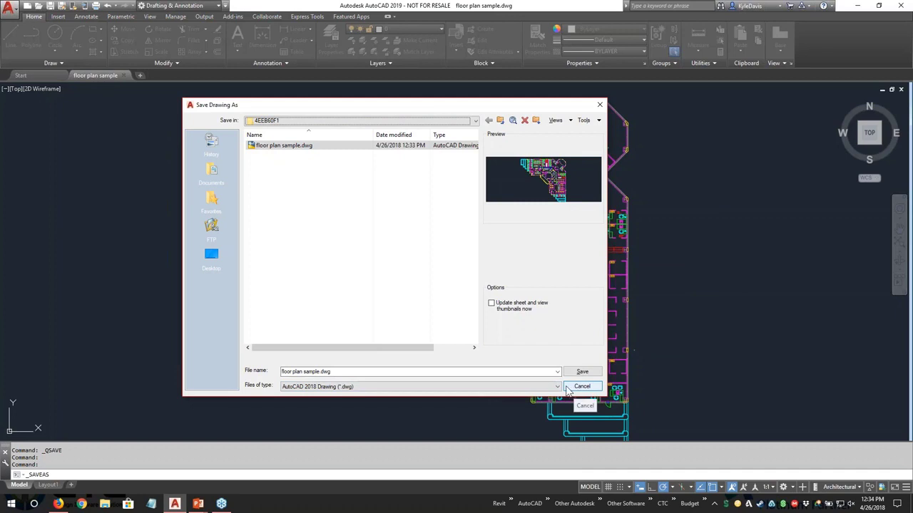
{"action": "left_click", "coordinate": [325, 390]}
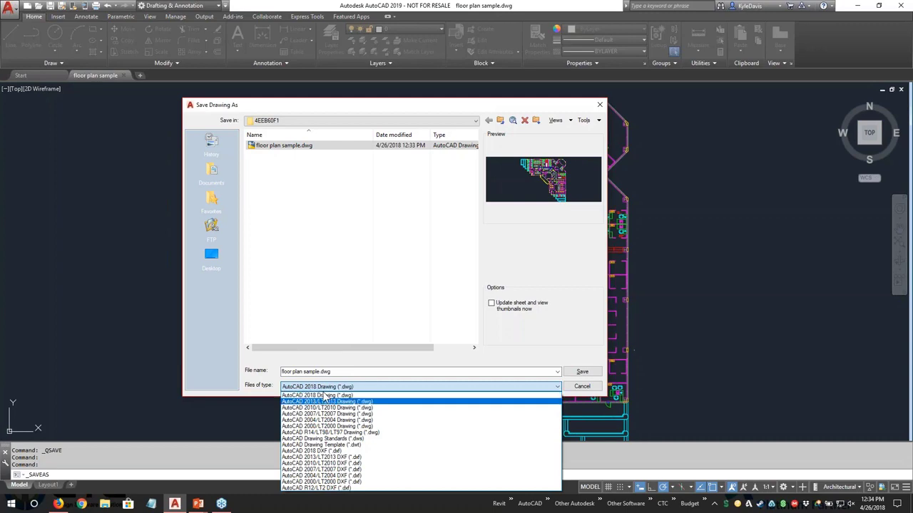
{"action": "left_click", "coordinate": [335, 395]}
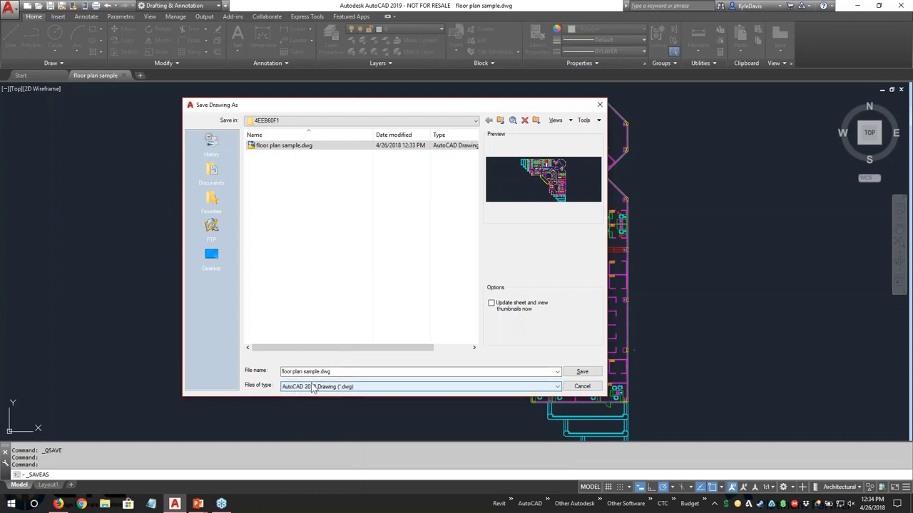
{"action": "left_click", "coordinate": [581, 386]}
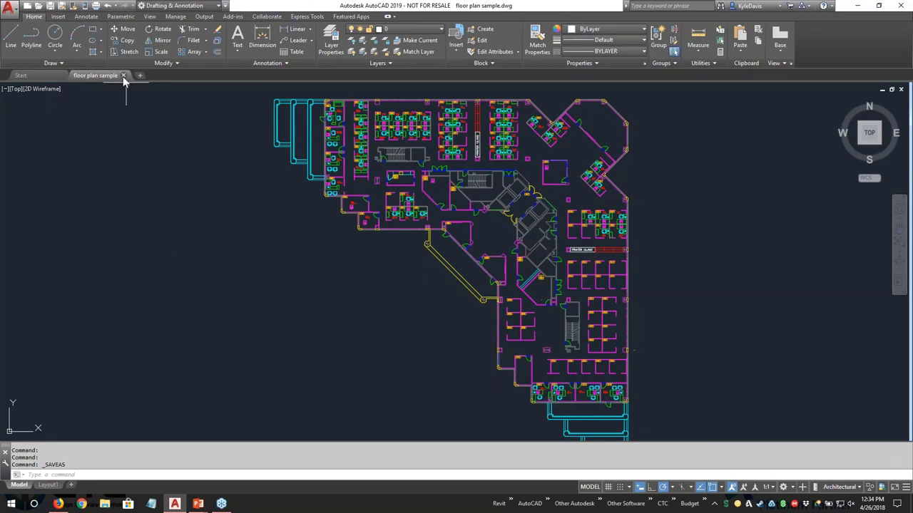
Close the cloud drawing and open the original Floor Plan Sample from the recent documents.
{"action": "left_click", "coordinate": [122, 76]}
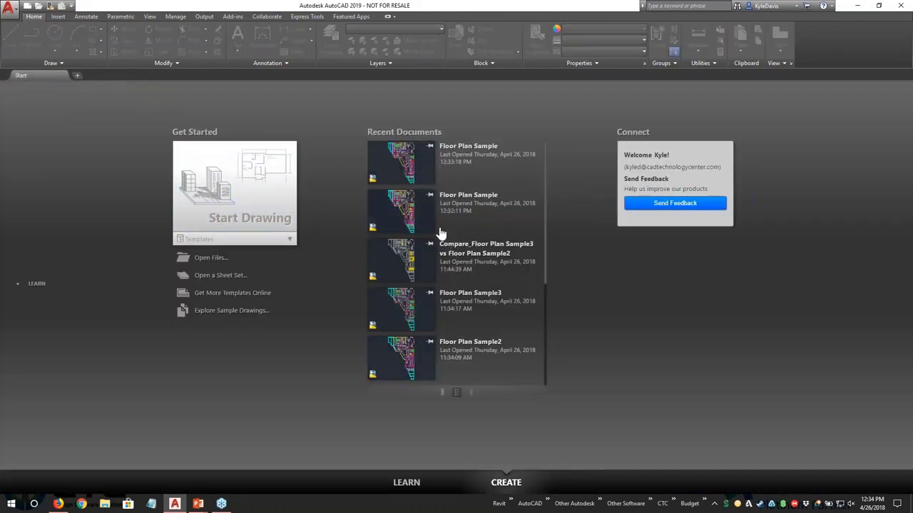
{"action": "left_click", "coordinate": [404, 206]}
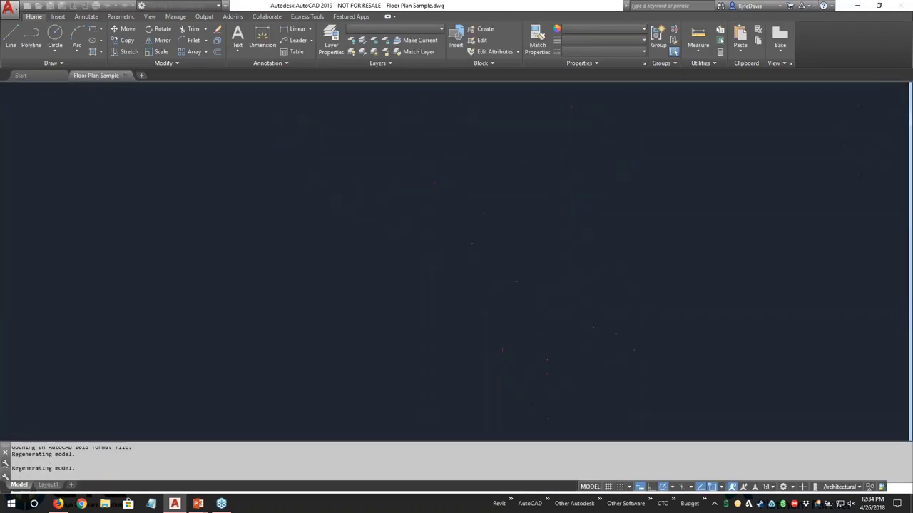
{"action": "left_click", "coordinate": [150, 16]}
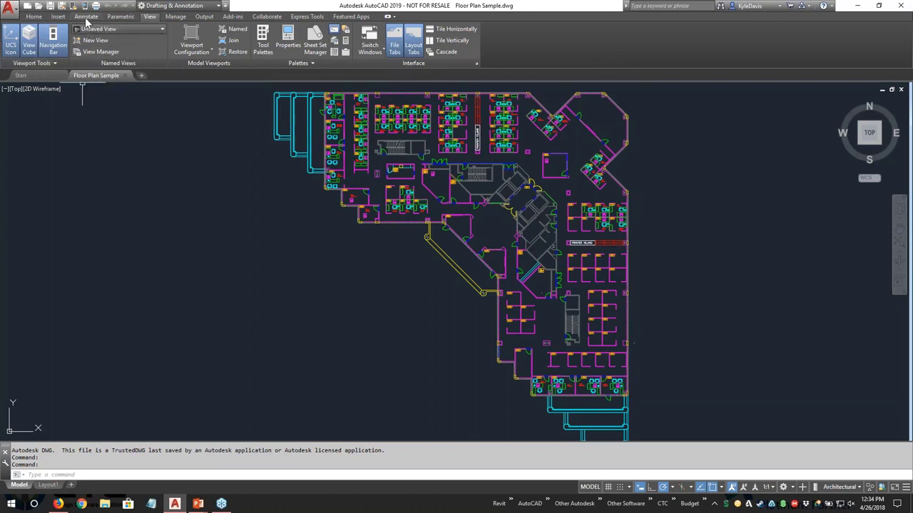
{"action": "left_click", "coordinate": [33, 17]}
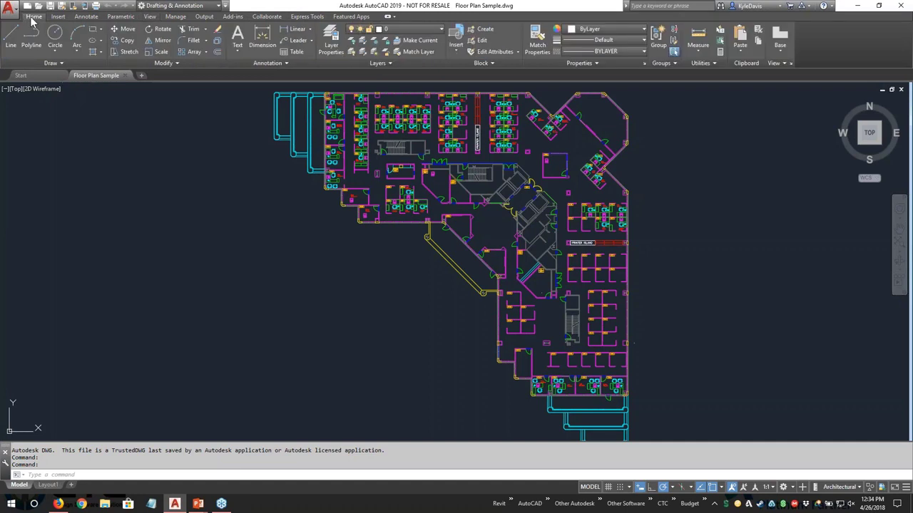
{"action": "left_click", "coordinate": [150, 17]}
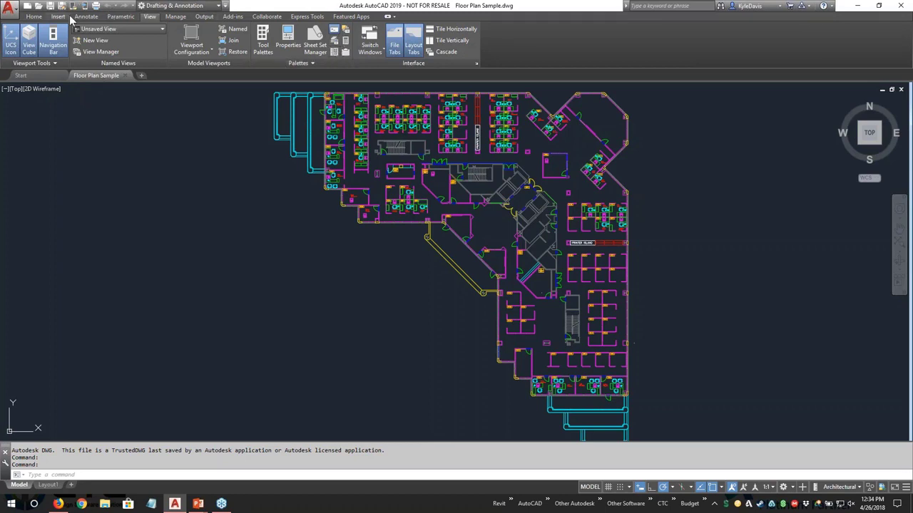
{"action": "left_click", "coordinate": [35, 16]}
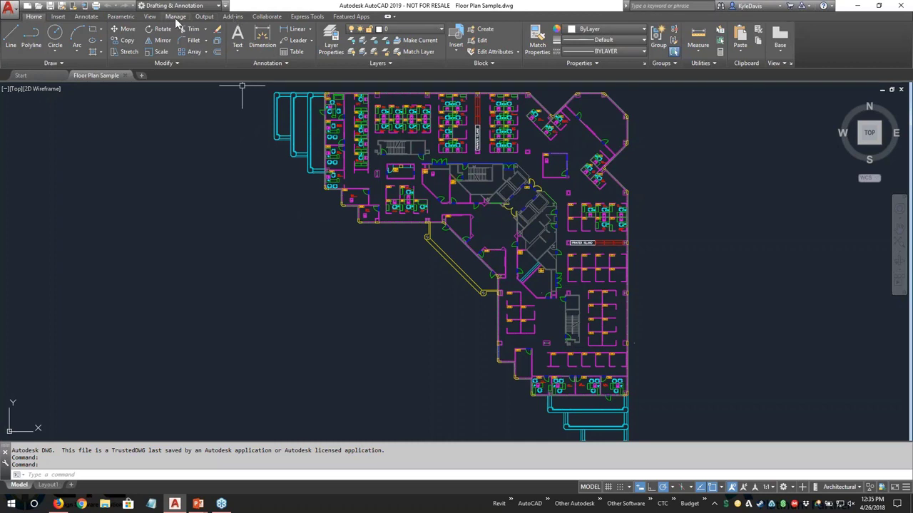
{"action": "left_click", "coordinate": [151, 17]}
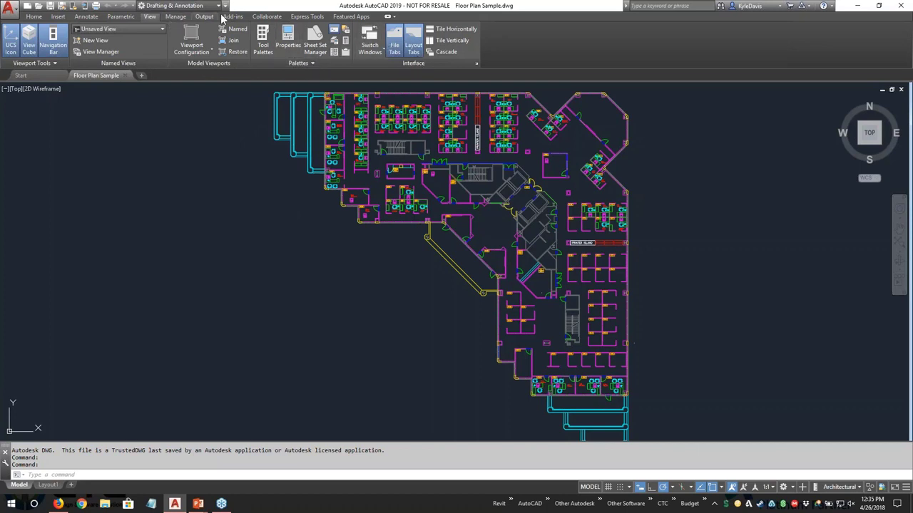
{"action": "left_click", "coordinate": [33, 16]}
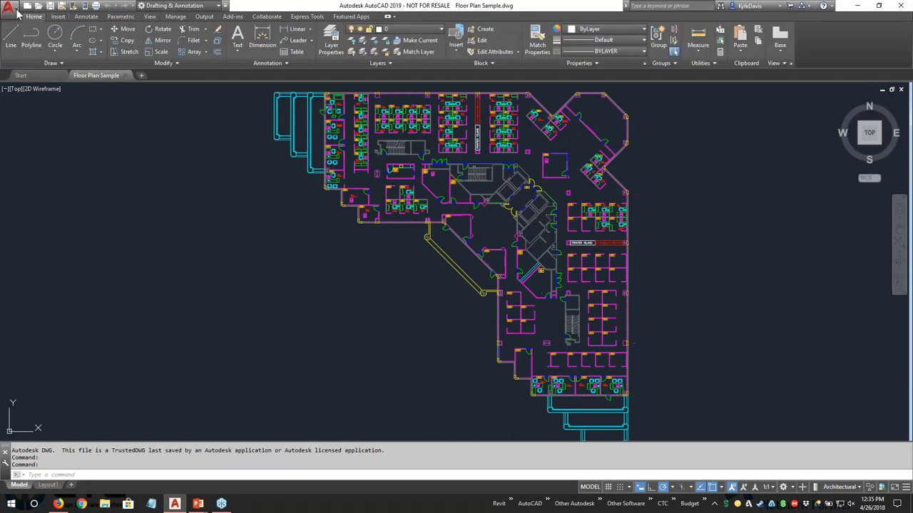
{"action": "left_click", "coordinate": [10, 9]}
{"action": "left_click", "coordinate": [291, 13]}
Close the drawing and reopen Floor Plan Sample.dwg from the "180426 - AutoCAD 19 New features" folder.
{"action": "left_click", "coordinate": [122, 74]}
{"action": "left_click", "coordinate": [214, 259]}
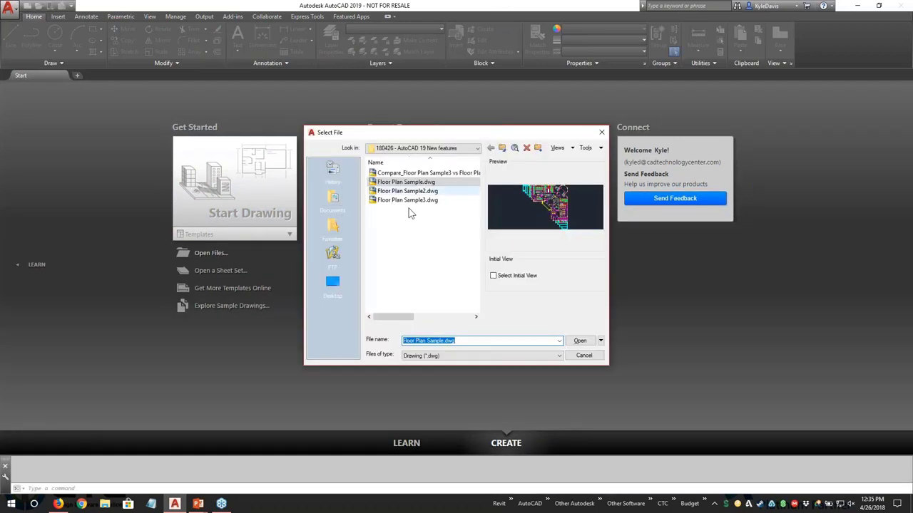
{"action": "left_click", "coordinate": [579, 340]}
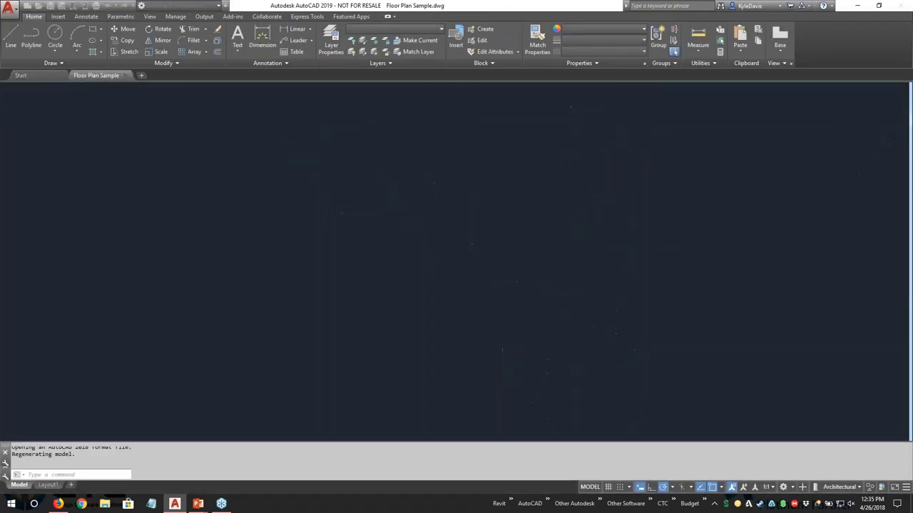
{"action": "left_click", "coordinate": [149, 18]}
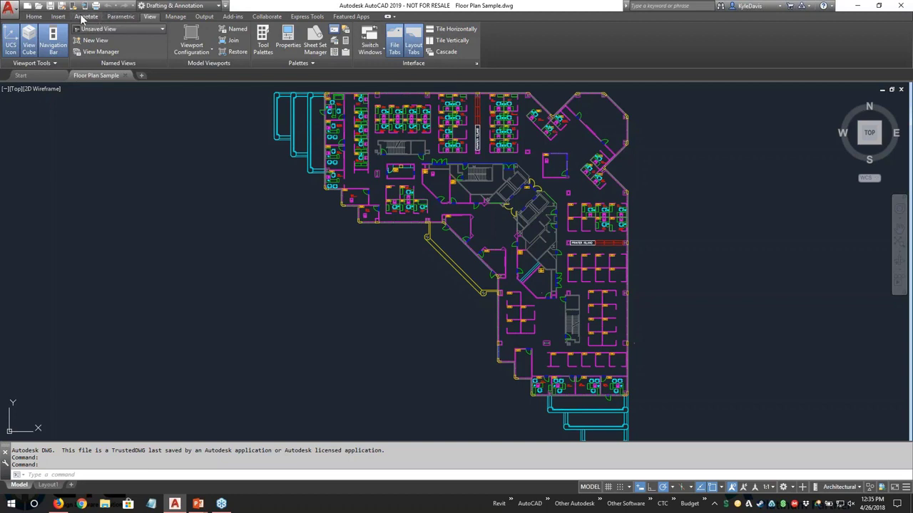
{"action": "left_click", "coordinate": [200, 17]}
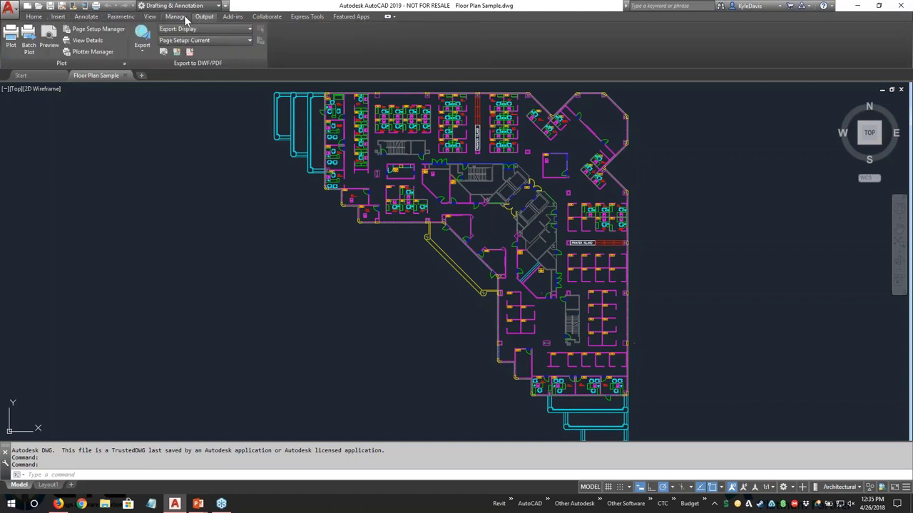
{"action": "left_click", "coordinate": [176, 17]}
Open the Shared Views palette beside the floor plan and show the details of the Floor Plan Sample.collaboration shared view.
{"action": "left_click", "coordinate": [265, 18]}
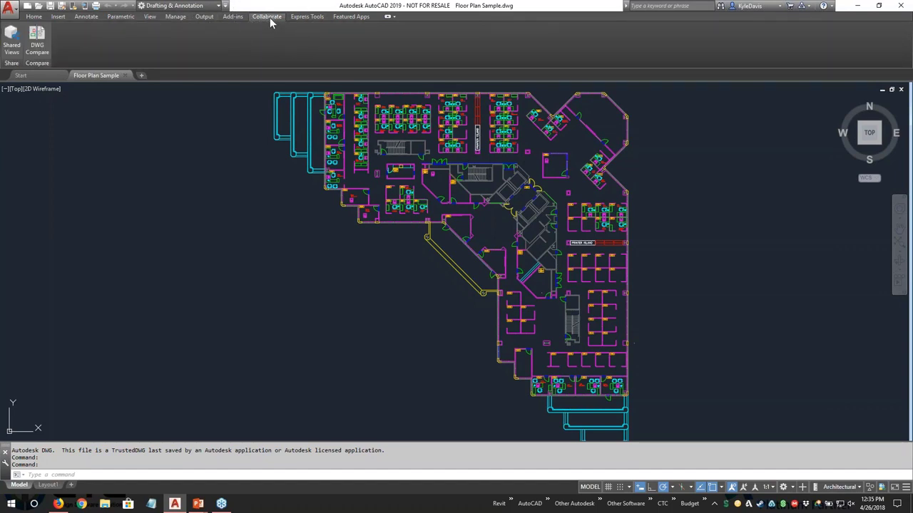
{"action": "left_click", "coordinate": [270, 22]}
{"action": "left_click", "coordinate": [11, 40]}
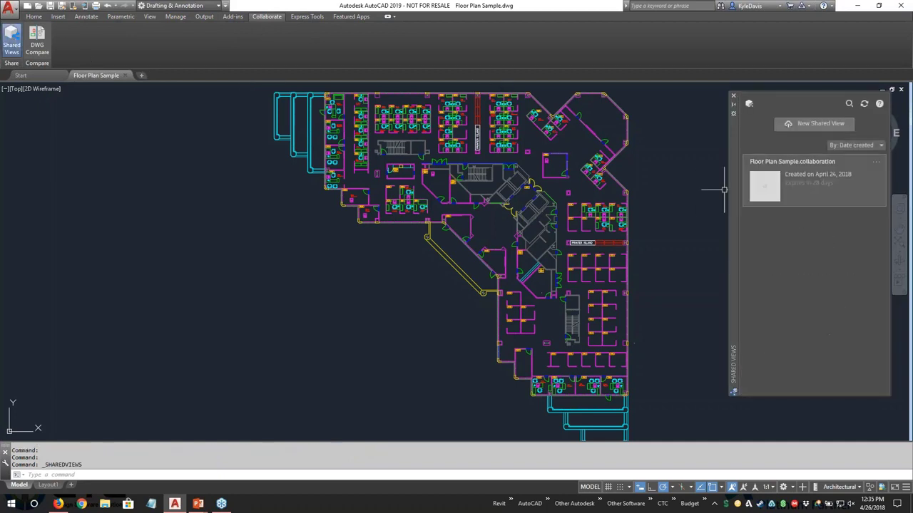
{"action": "left_click_drag", "start_coordinate": [735, 161], "coordinate": [678, 169]}
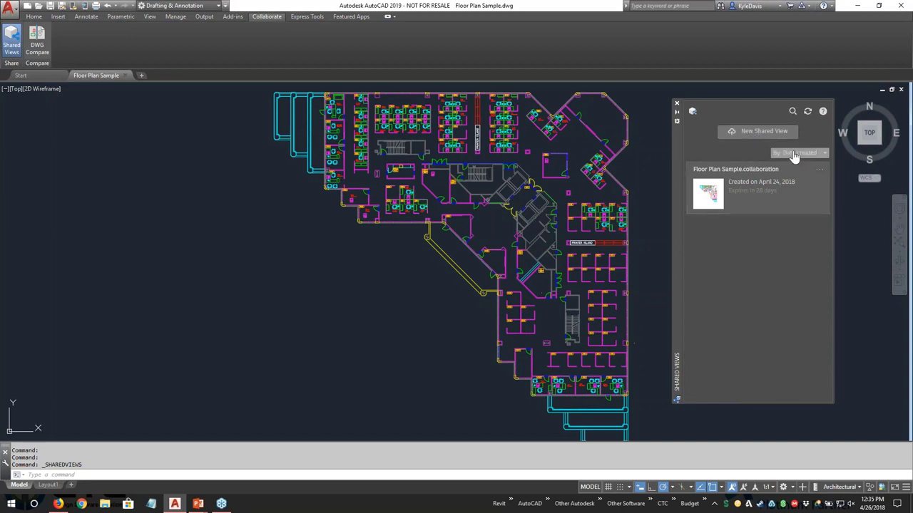
{"action": "left_click", "coordinate": [760, 189]}
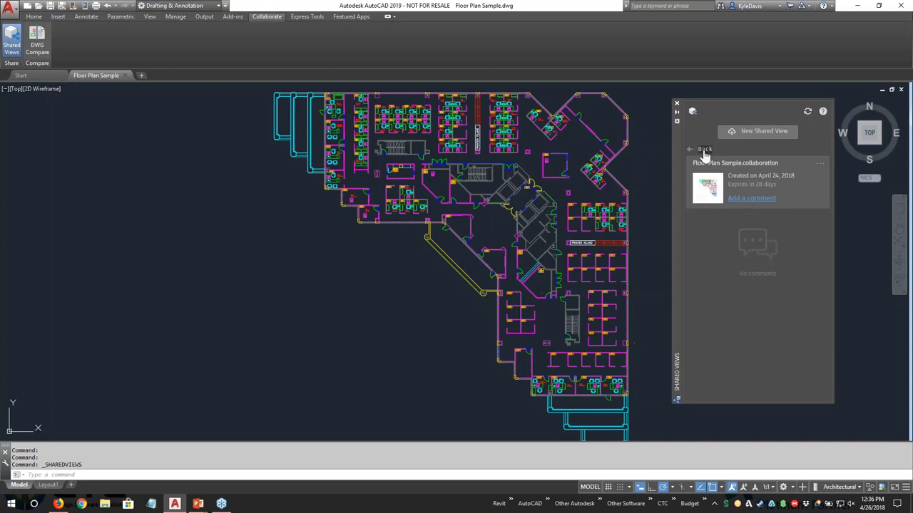
Examine the options available for the Floor Plan Sample.collaboration shared view, such as viewing, link copying, extending and deleting.
{"action": "left_click", "coordinate": [820, 164]}
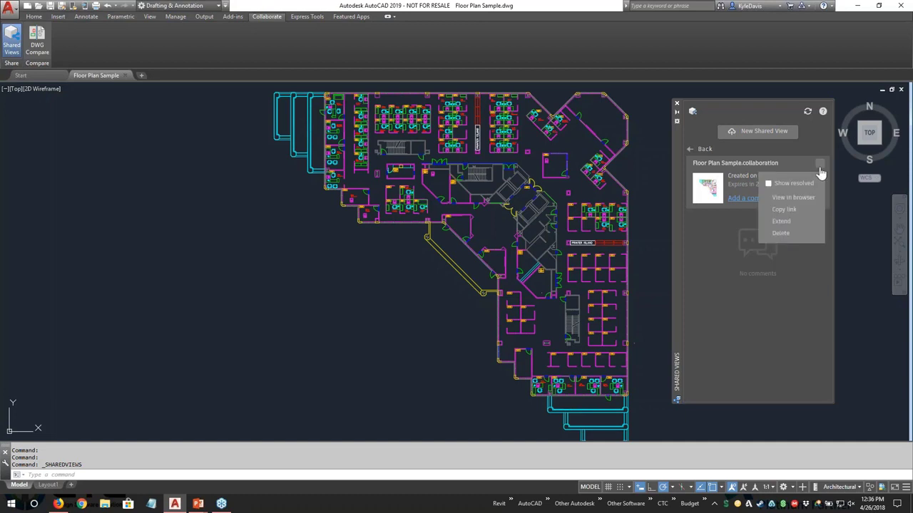
{"action": "left_click", "coordinate": [734, 295]}
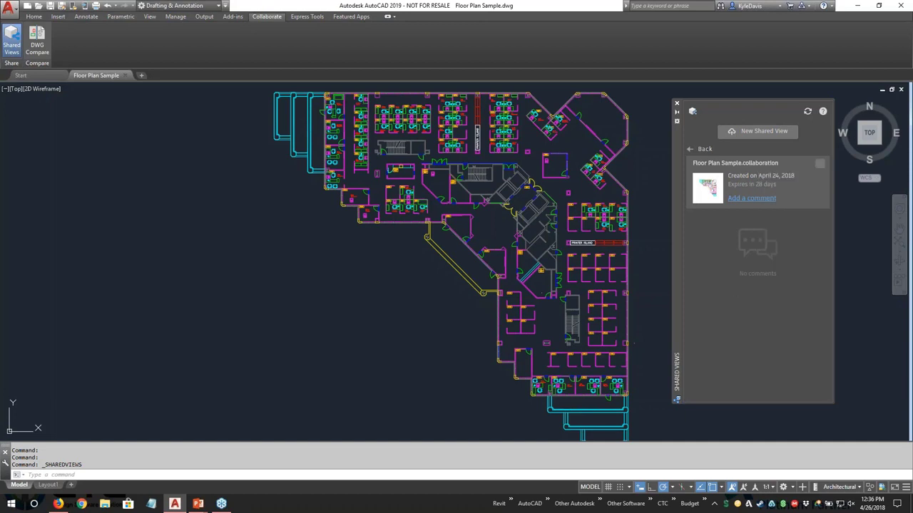
{"action": "left_click", "coordinate": [820, 165]}
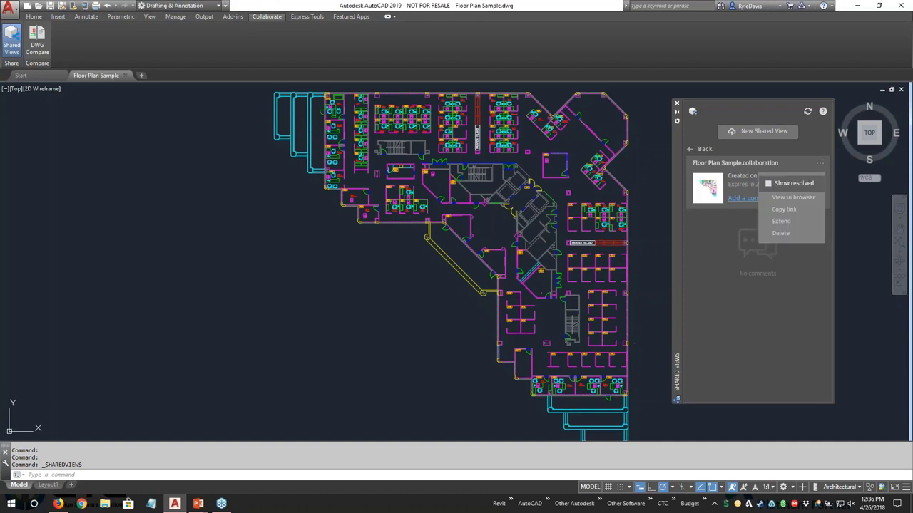
{"action": "left_click", "coordinate": [781, 236]}
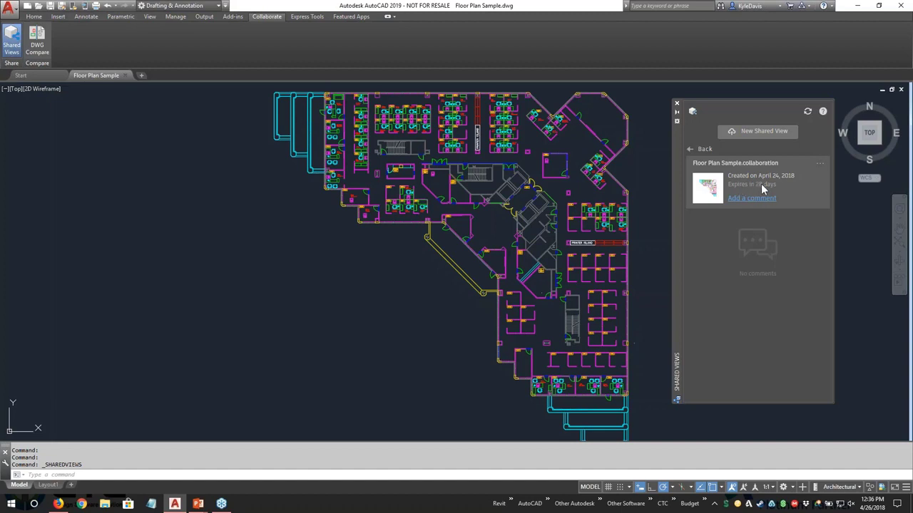
Review the settings for publishing a new shared view without sharing it, and close the Shared Views palette.
{"action": "left_click", "coordinate": [764, 137]}
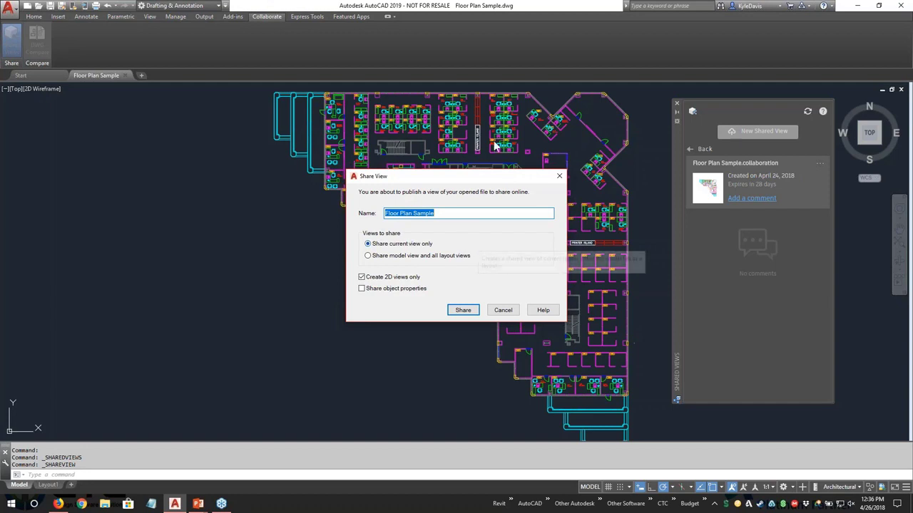
{"action": "left_click", "coordinate": [506, 312]}
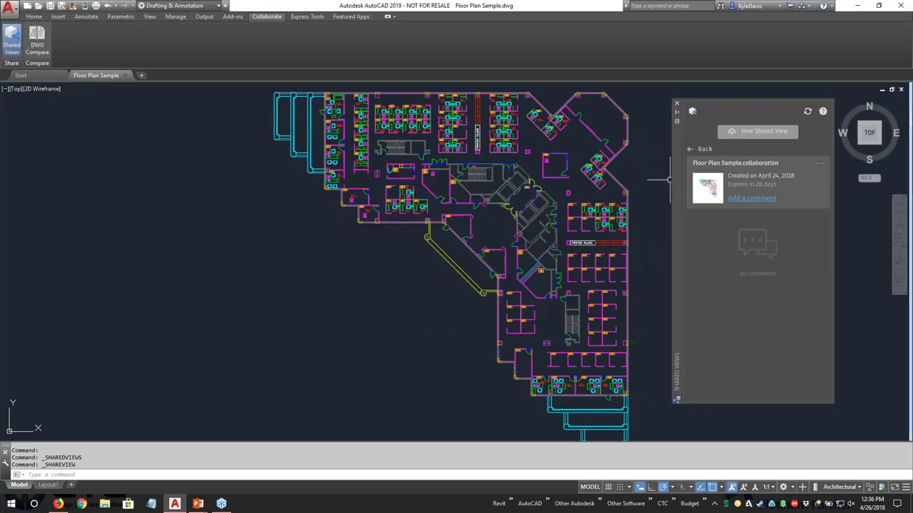
{"action": "left_click", "coordinate": [677, 103]}
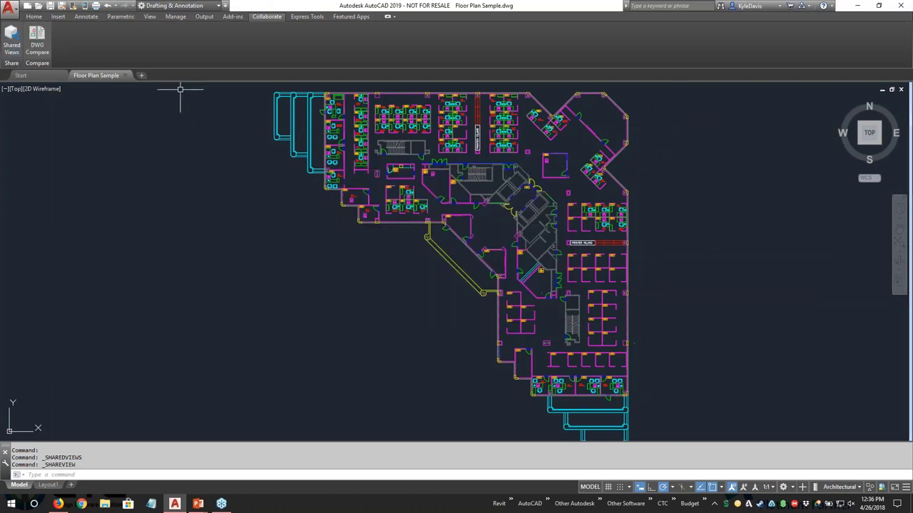
Start DWG Compare, keeping Floor Plan Sample.dwg as DWG 1 after checking the recent-file list and the file browser.
{"action": "left_click", "coordinate": [34, 50]}
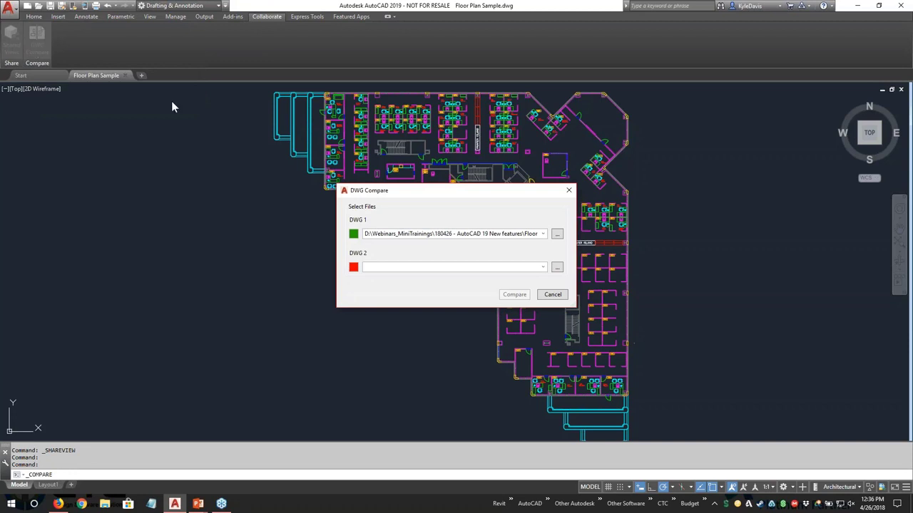
{"action": "left_click", "coordinate": [505, 209]}
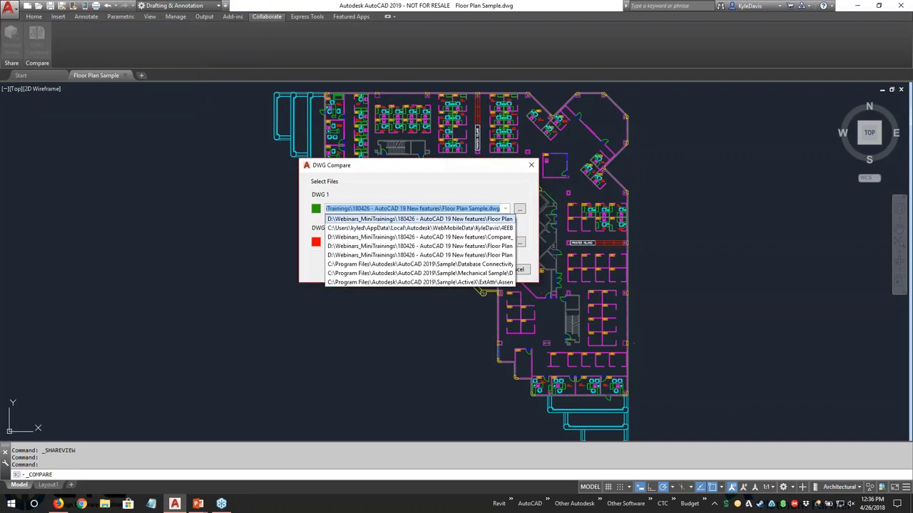
{"action": "left_click", "coordinate": [447, 213]}
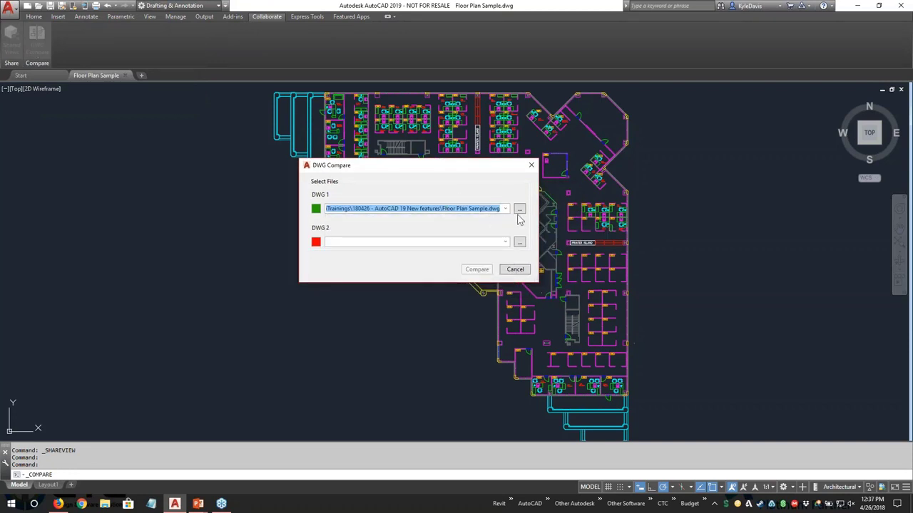
{"action": "left_click", "coordinate": [520, 209]}
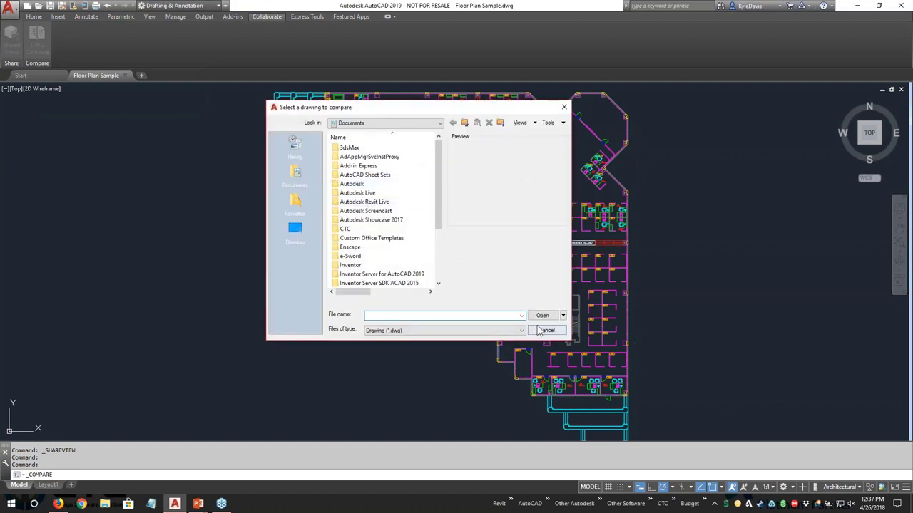
{"action": "left_click", "coordinate": [548, 330]}
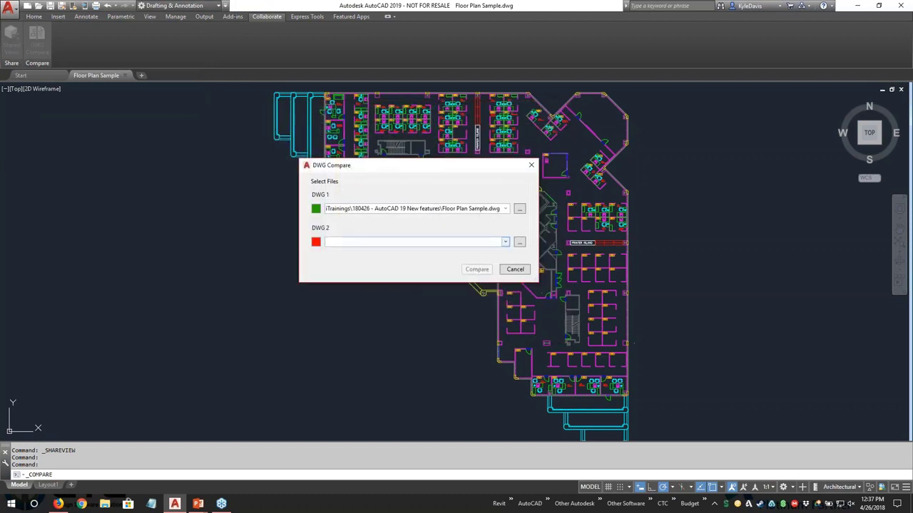
Choose Floor Plan Sample3.dwg from the "180426 - AutoCAD 19 New features" folder in Webinars_MiniTrainings on Data (D:) as DWG 2.
{"action": "left_click", "coordinate": [505, 243]}
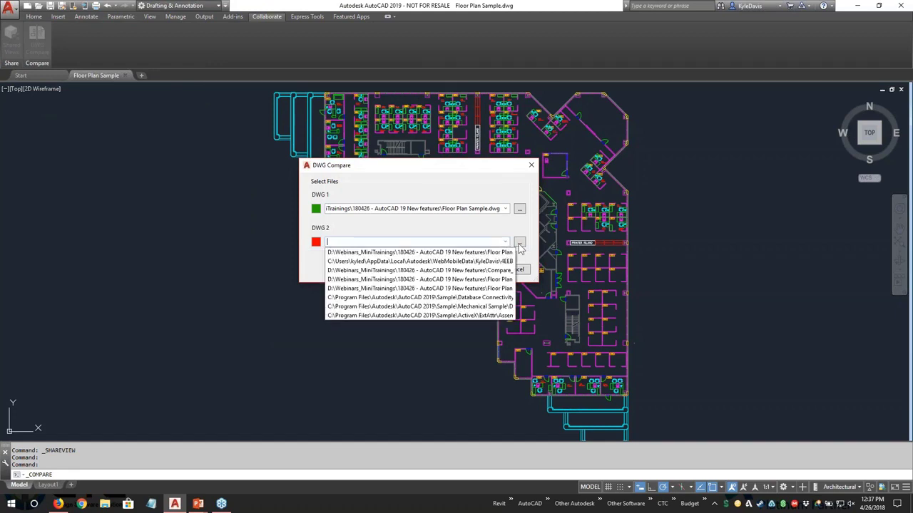
{"action": "left_click", "coordinate": [519, 245]}
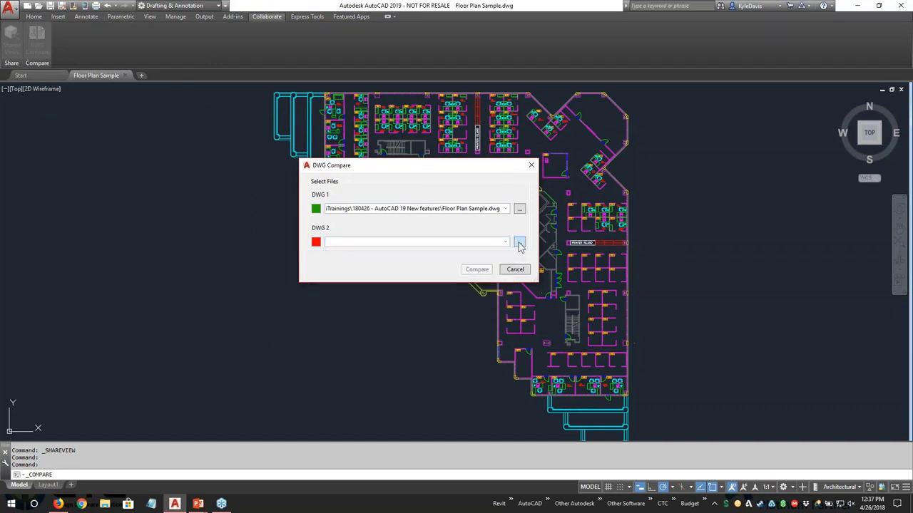
{"action": "left_click", "coordinate": [520, 244]}
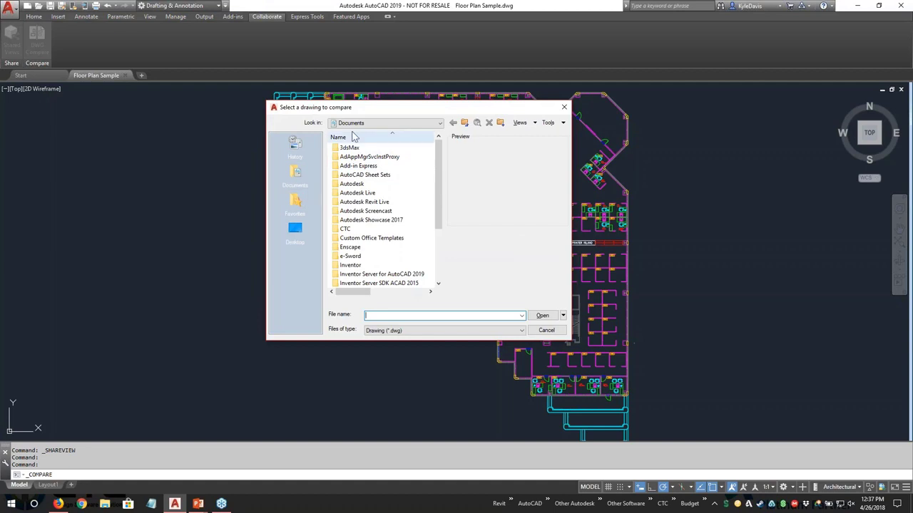
{"action": "left_click", "coordinate": [367, 123]}
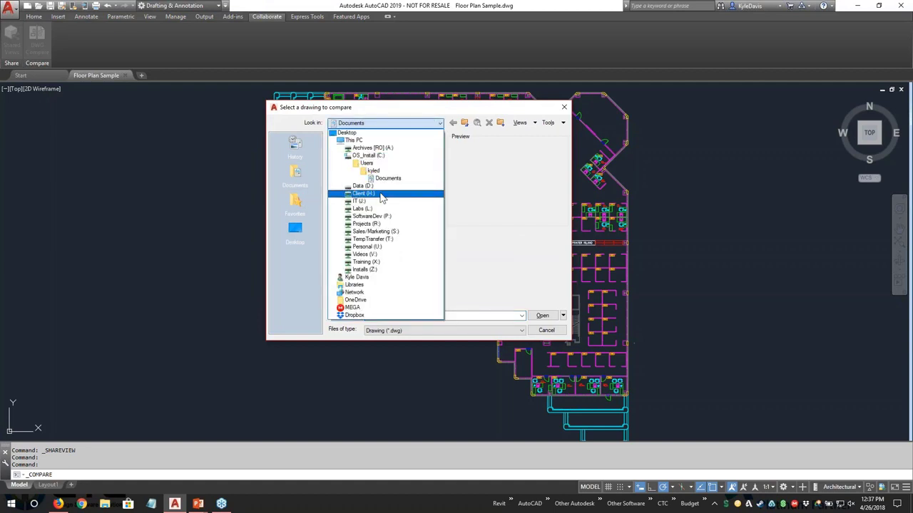
{"action": "left_click", "coordinate": [364, 193]}
{"action": "left_click", "coordinate": [368, 122]}
{"action": "left_click", "coordinate": [363, 163]}
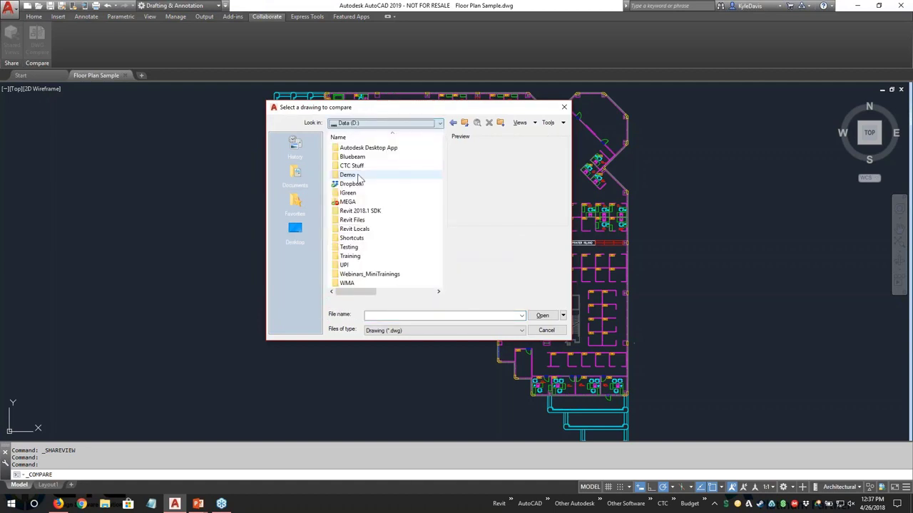
{"action": "double_click", "coordinate": [364, 277]}
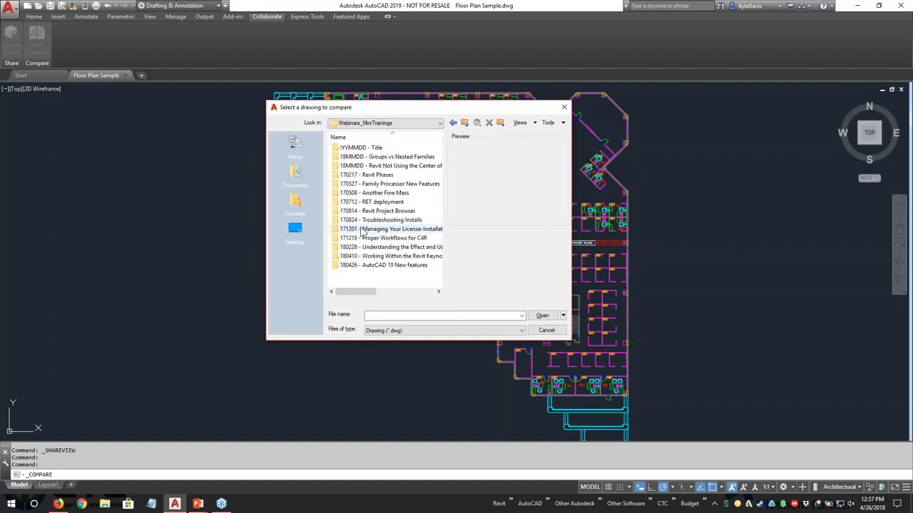
{"action": "double_click", "coordinate": [365, 270]}
{"action": "left_click", "coordinate": [378, 169]}
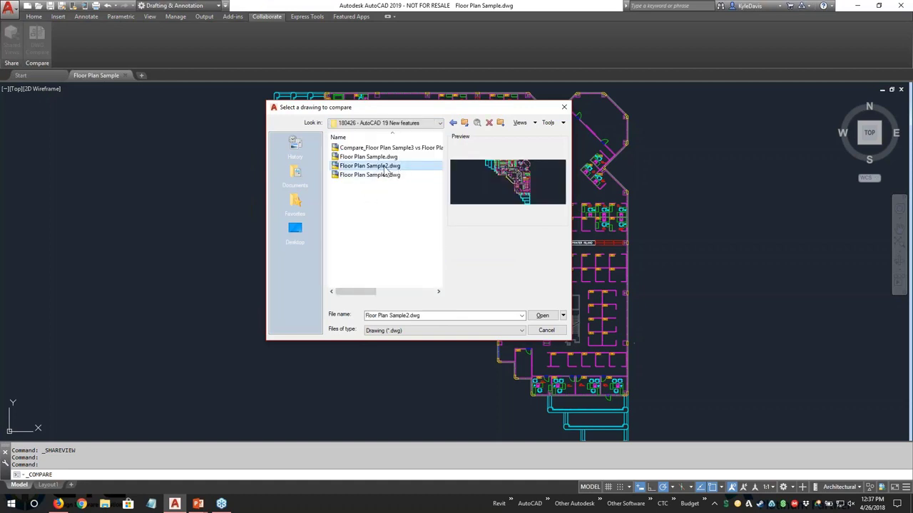
{"action": "key", "text": "Down"}
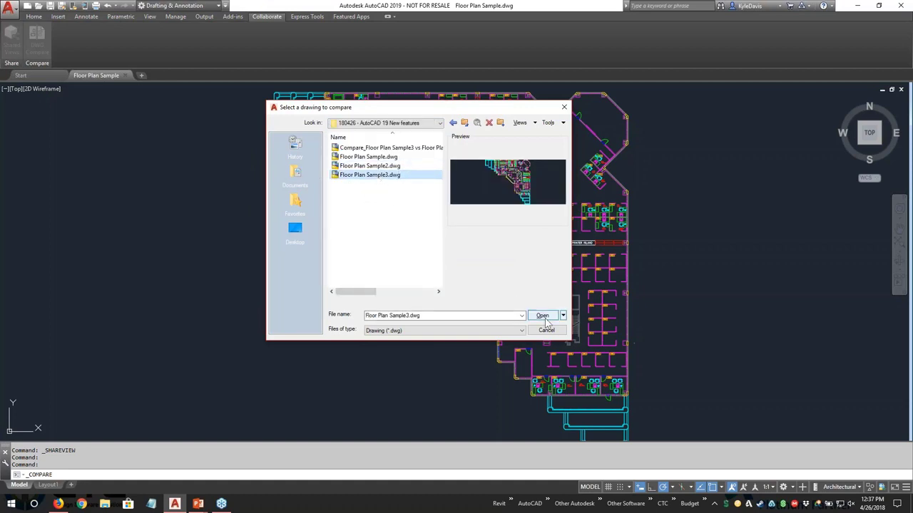
{"action": "left_click", "coordinate": [542, 316]}
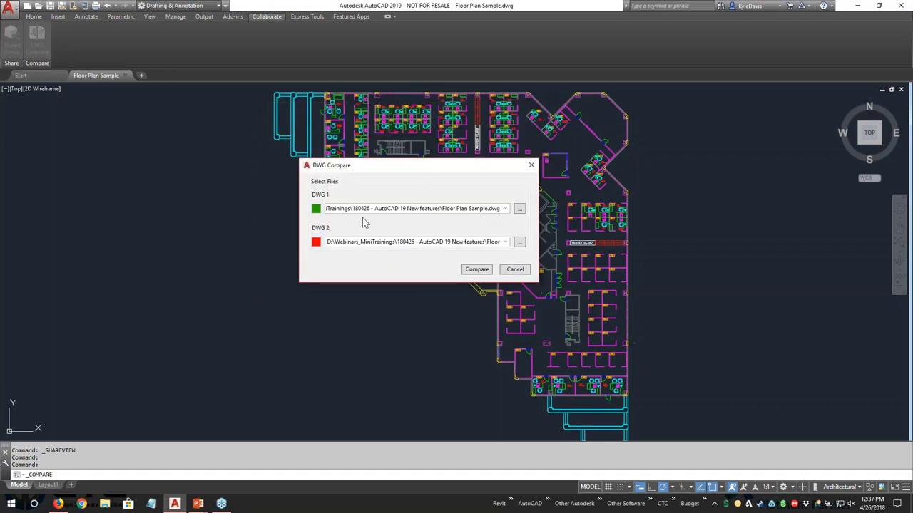
Check the color choices for DWG 1 and DWG 2 without changing them, and run the comparison.
{"action": "left_click", "coordinate": [315, 209]}
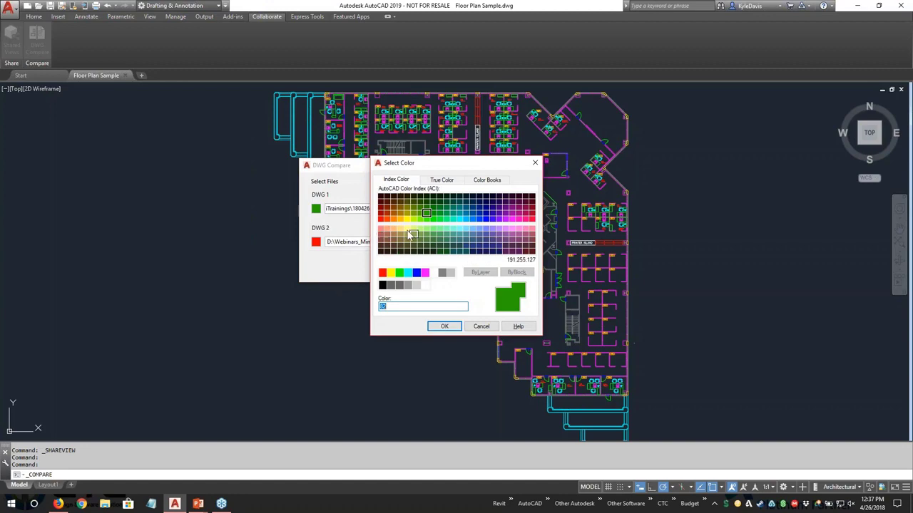
{"action": "left_click", "coordinate": [490, 327]}
{"action": "left_click", "coordinate": [316, 243]}
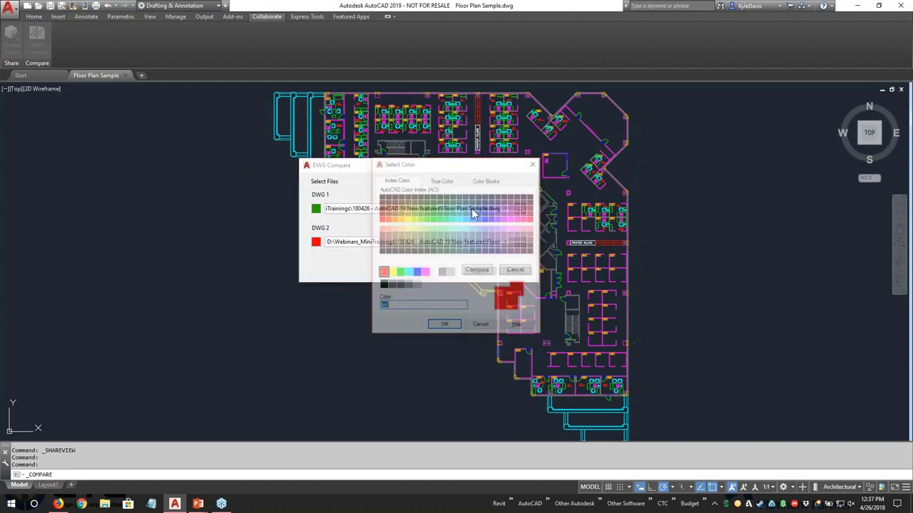
{"action": "left_click", "coordinate": [481, 327]}
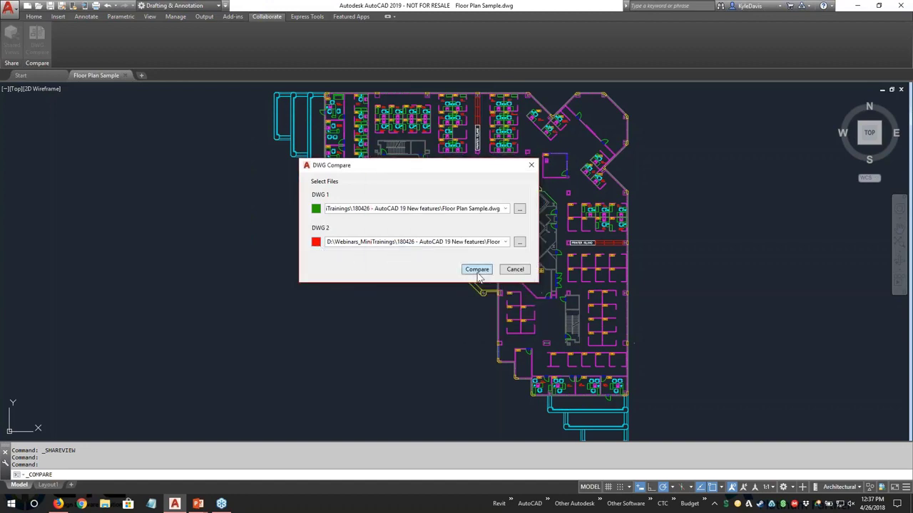
{"action": "left_click", "coordinate": [477, 271]}
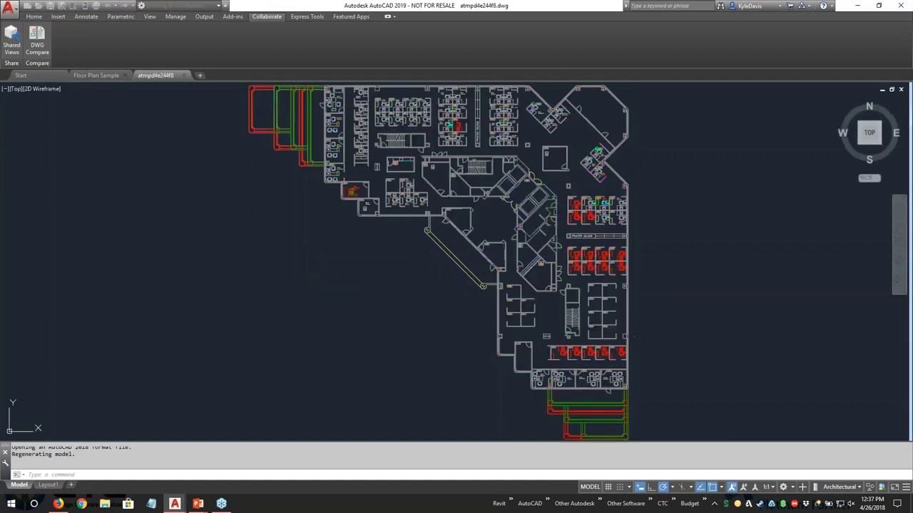
{"action": "mouse_move", "coordinate": [176, 74]}
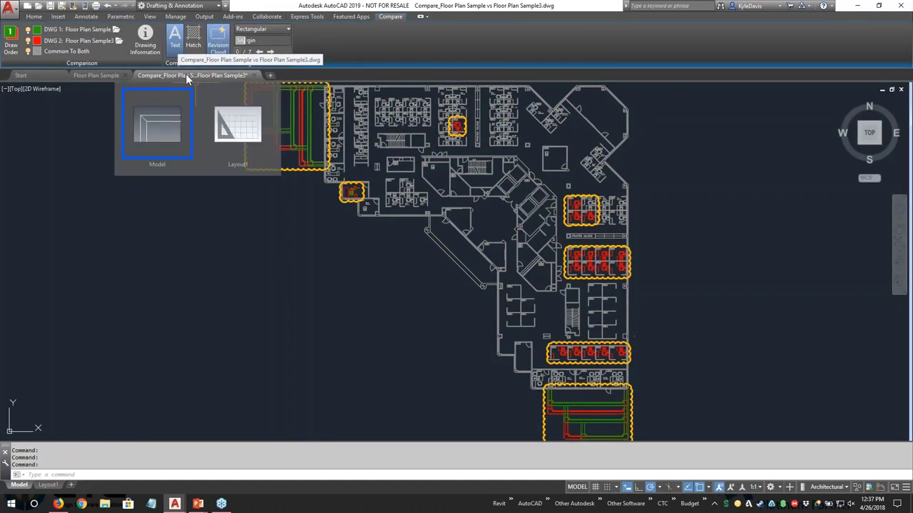
Examine the color selection for DWG 1 and DWG 2 within the comparison drawing, keeping both colors.
{"action": "left_click", "coordinate": [37, 30]}
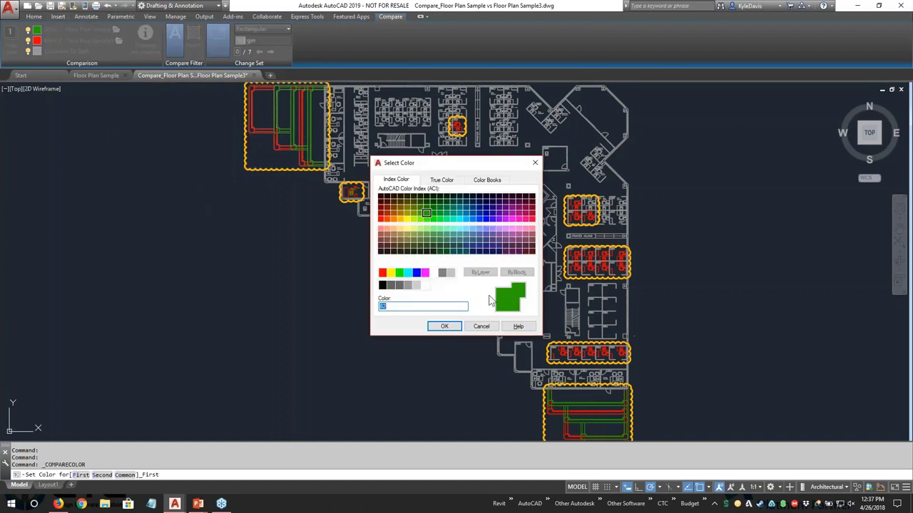
{"action": "left_click", "coordinate": [481, 326]}
{"action": "left_click", "coordinate": [37, 41]}
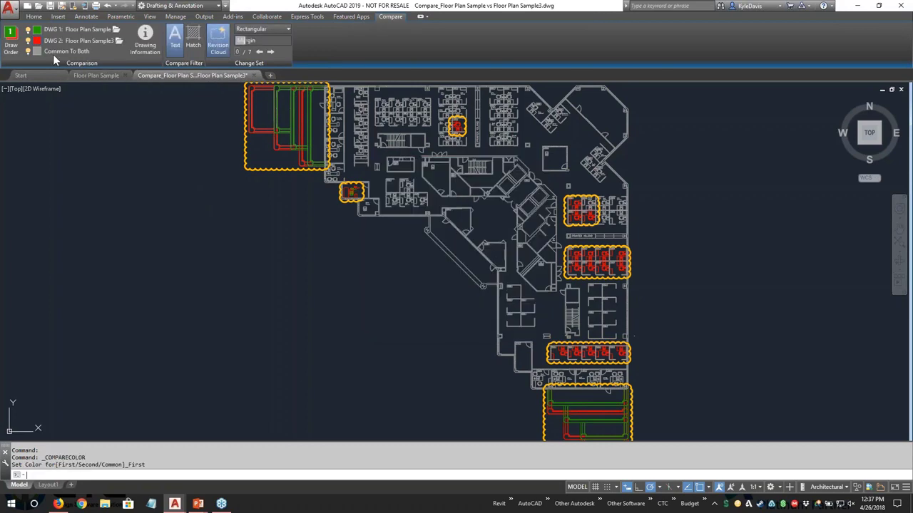
{"action": "left_click", "coordinate": [481, 327]}
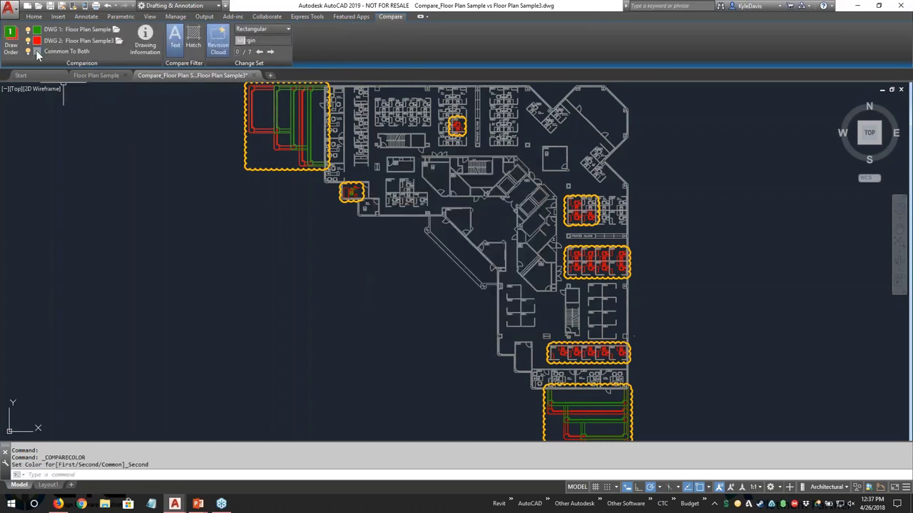
Check the color choices for objects common to both drawings, keeping the color, and examine the clouded furniture changes in office 6030.
{"action": "left_click", "coordinate": [37, 52]}
{"action": "left_click", "coordinate": [481, 326]}
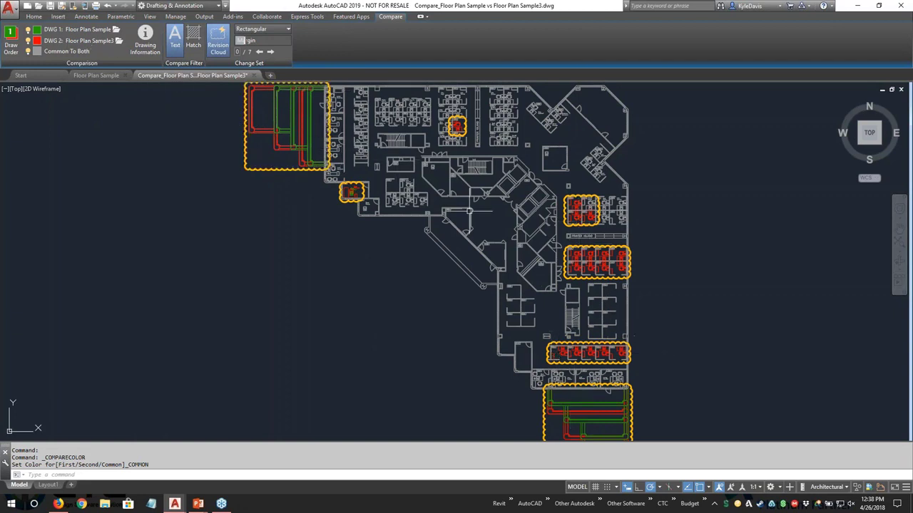
{"action": "scroll", "coordinate": [360, 185], "scroll_direction": "up", "scroll_amount": 4}
{"action": "scroll", "coordinate": [369, 184], "scroll_direction": "up", "scroll_amount": 5}
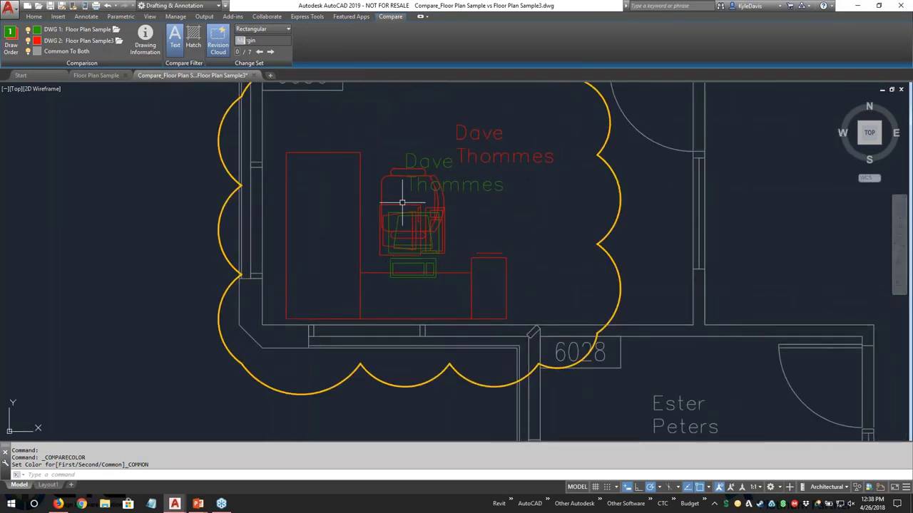
{"action": "scroll", "coordinate": [397, 241], "scroll_direction": "down", "scroll_amount": 4}
{"action": "scroll", "coordinate": [420, 230], "scroll_direction": "down", "scroll_amount": 6}
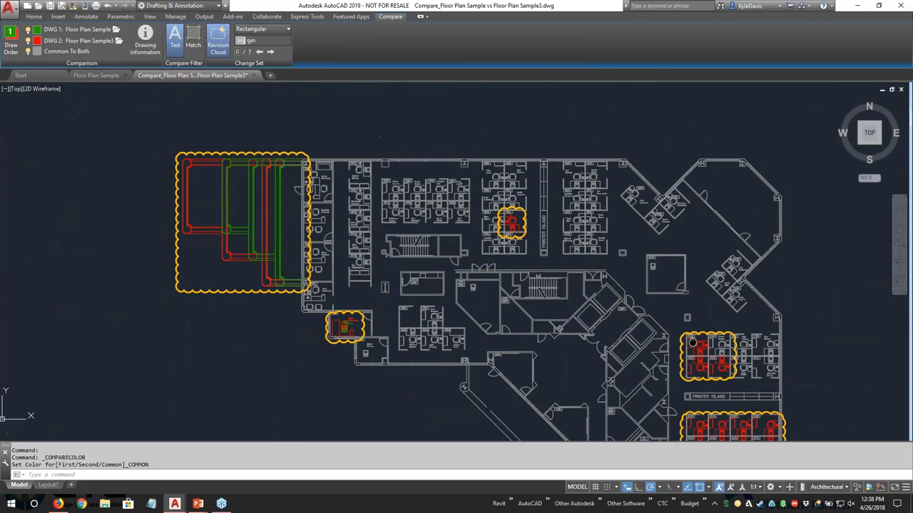
Examine the clouded changes in the east-side cubicles and the red and green geometry below the south end of the floor plan.
{"action": "middle_click_drag", "start_coordinate": [692, 343], "coordinate": [465, 158]}
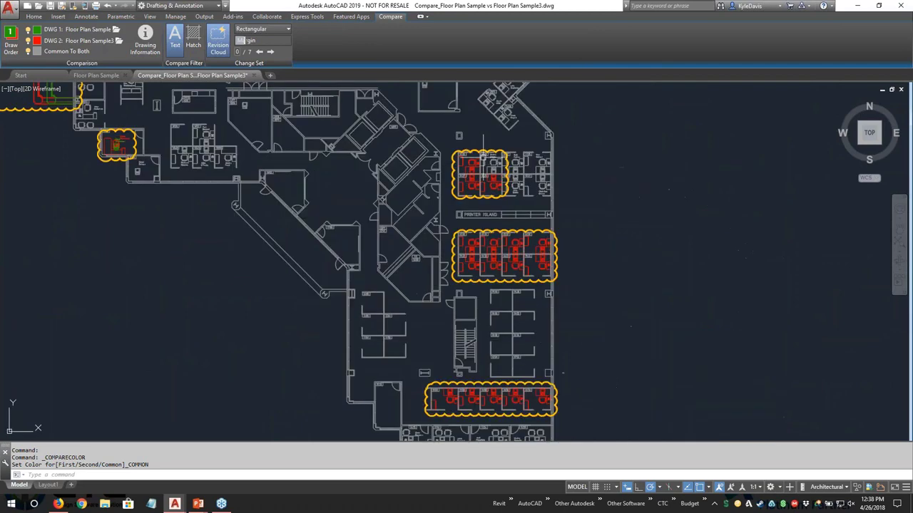
{"action": "middle_click_drag", "start_coordinate": [498, 430], "coordinate": [503, 325]}
{"action": "middle_click_drag", "start_coordinate": [468, 386], "coordinate": [436, 276]}
{"action": "scroll", "coordinate": [436, 276], "scroll_direction": "up", "scroll_amount": 5}
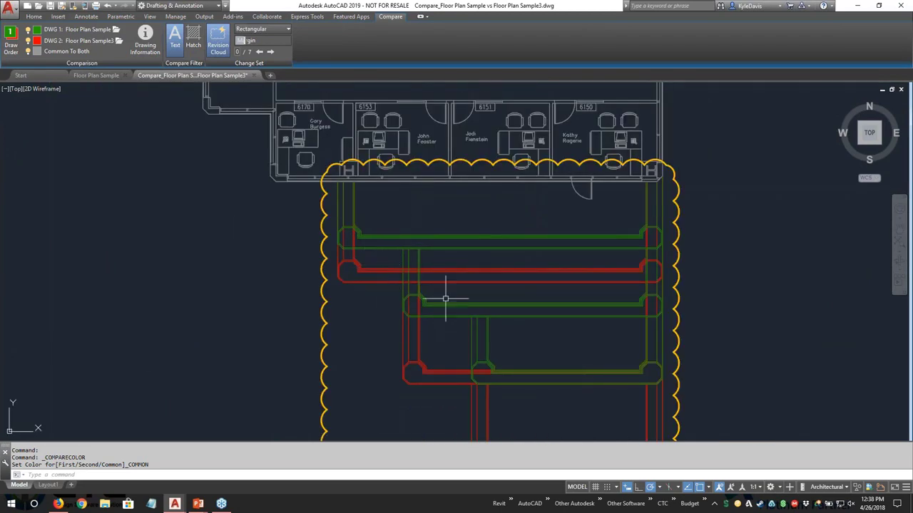
{"action": "scroll", "coordinate": [445, 300], "scroll_direction": "down", "scroll_amount": 4}
{"action": "middle_click", "coordinate": [286, 261]}
{"action": "middle_click", "coordinate": [285, 261]}
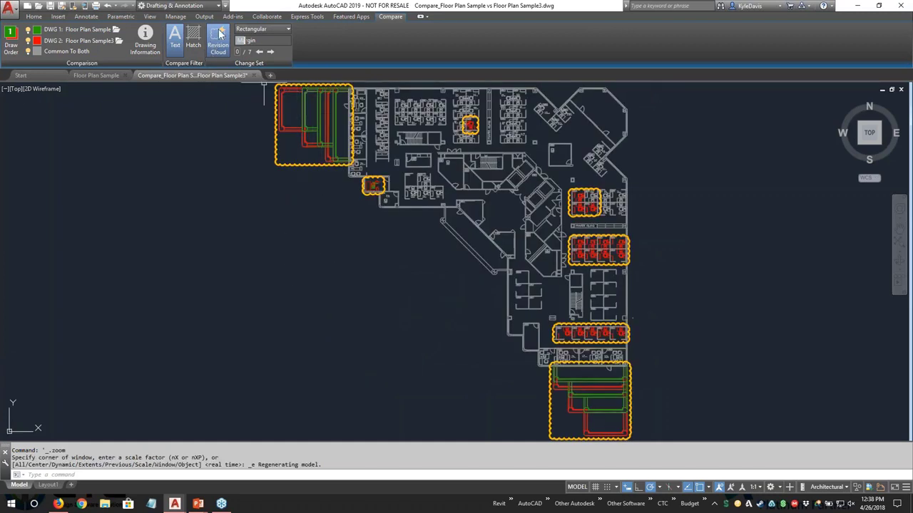
Switch the revision clouds off and back on, and try a wide cloud margin before returning it to a small one.
{"action": "left_click", "coordinate": [220, 43]}
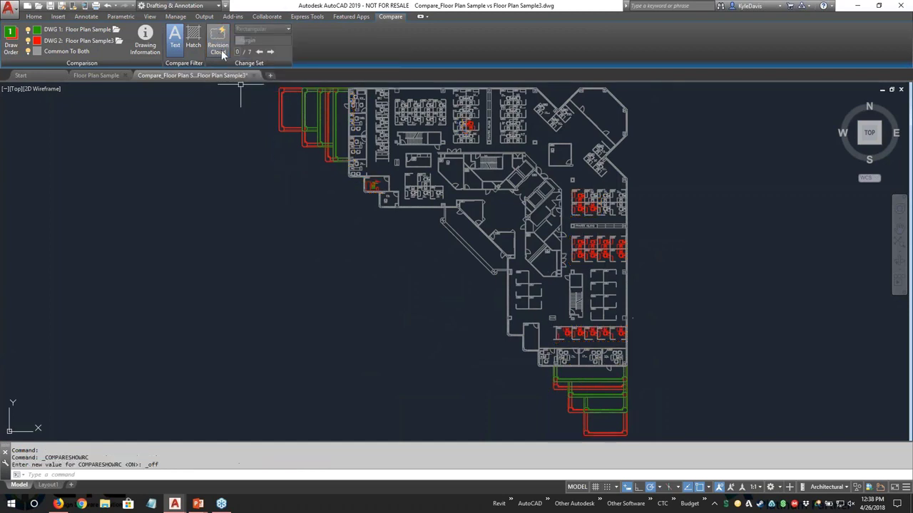
{"action": "left_click", "coordinate": [223, 40]}
{"action": "left_click_drag", "start_coordinate": [242, 41], "coordinate": [282, 40]}
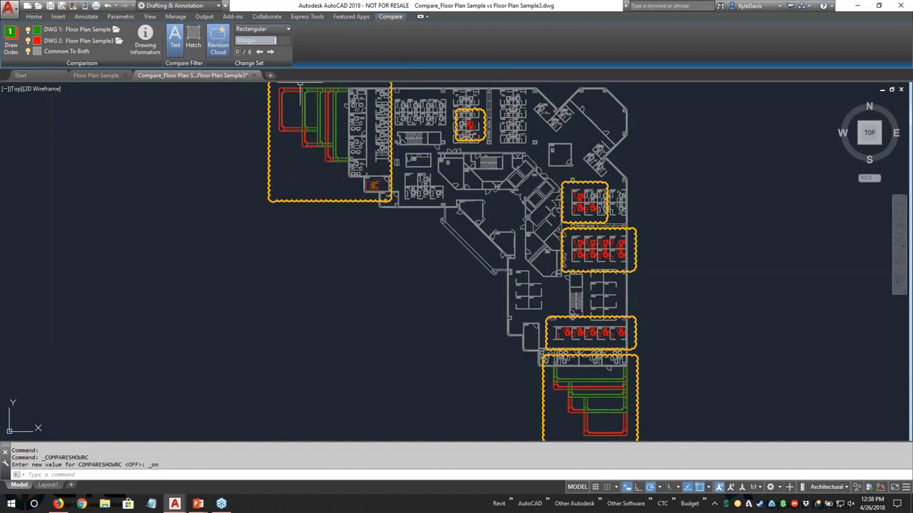
{"action": "left_click_drag", "start_coordinate": [276, 41], "coordinate": [240, 41]}
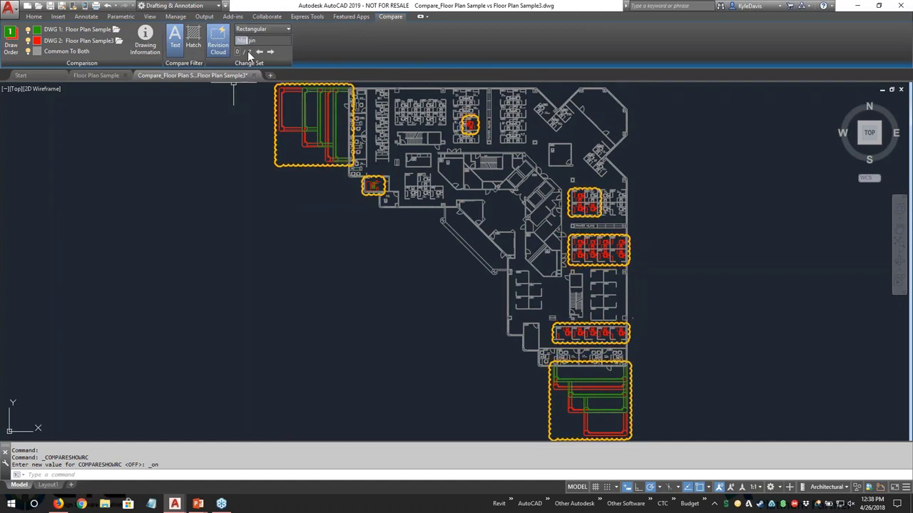
Step through the clouded change sets one by one, from the northwest geometry to cubicles 6156–6164, and return to the whole plan.
{"action": "left_click", "coordinate": [271, 52]}
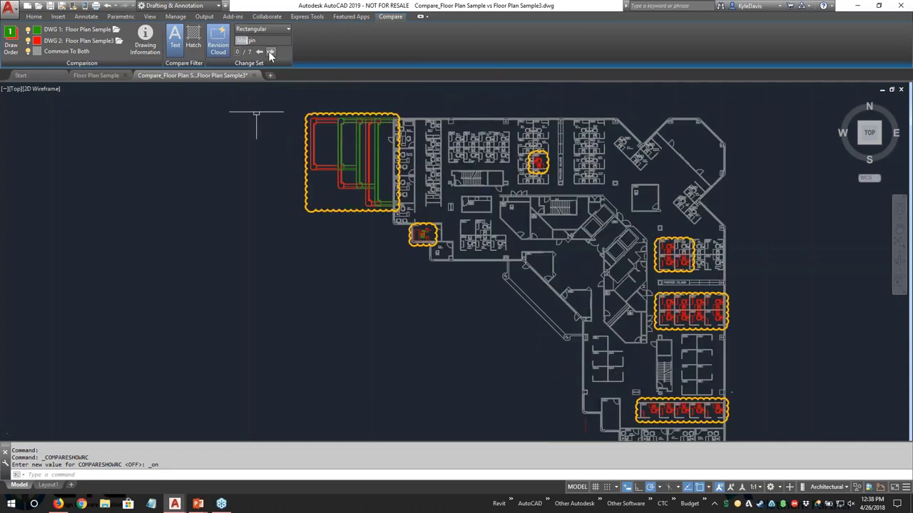
{"action": "left_click", "coordinate": [258, 52]}
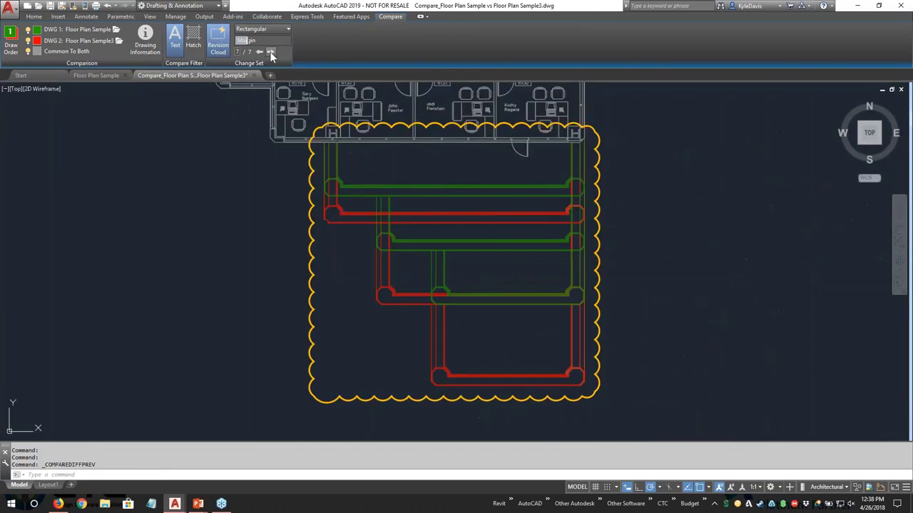
{"action": "left_click", "coordinate": [271, 52]}
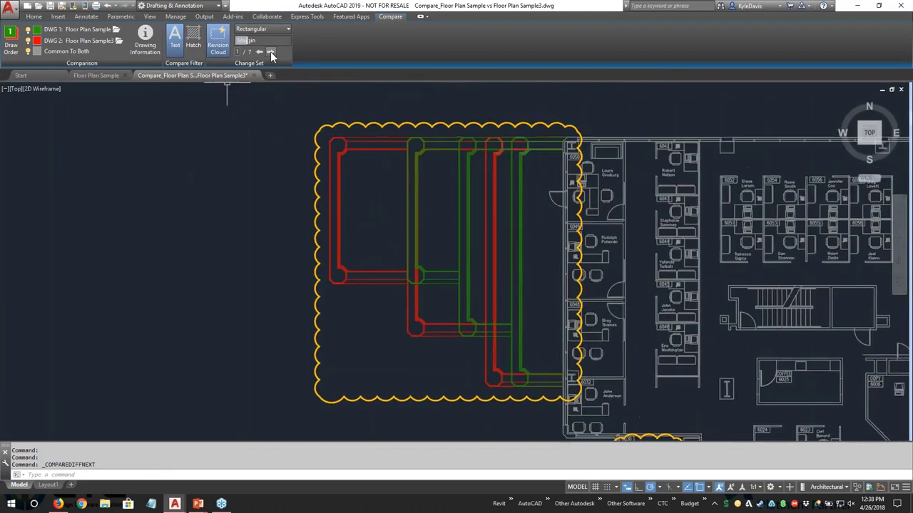
{"action": "left_click", "coordinate": [271, 52]}
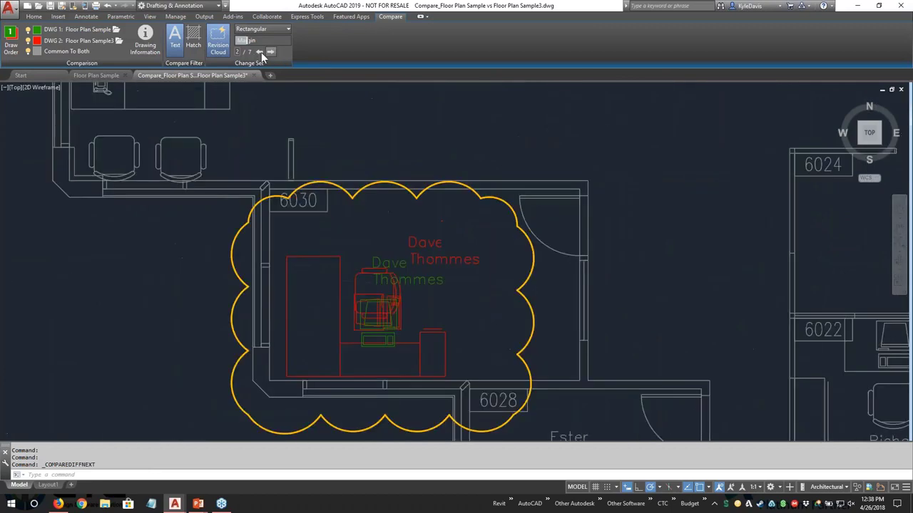
{"action": "left_click", "coordinate": [270, 52]}
{"action": "left_click", "coordinate": [270, 52]}
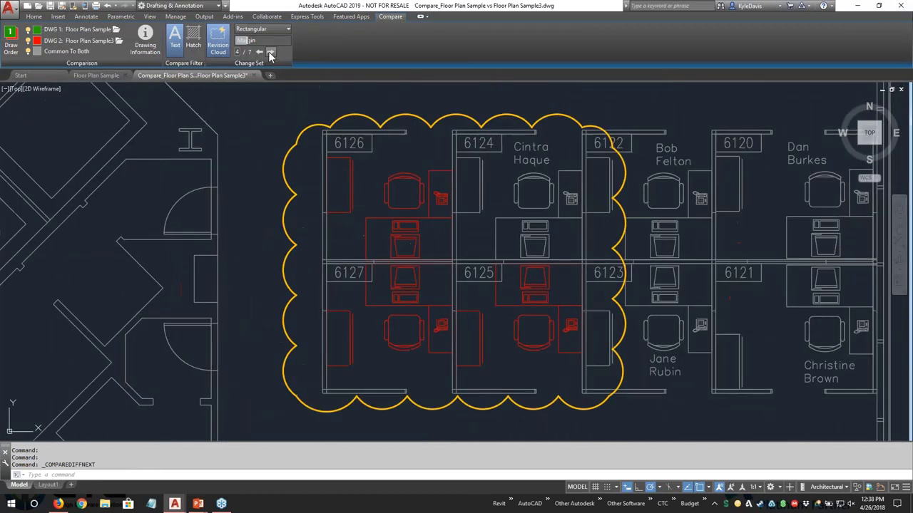
{"action": "left_click", "coordinate": [270, 52]}
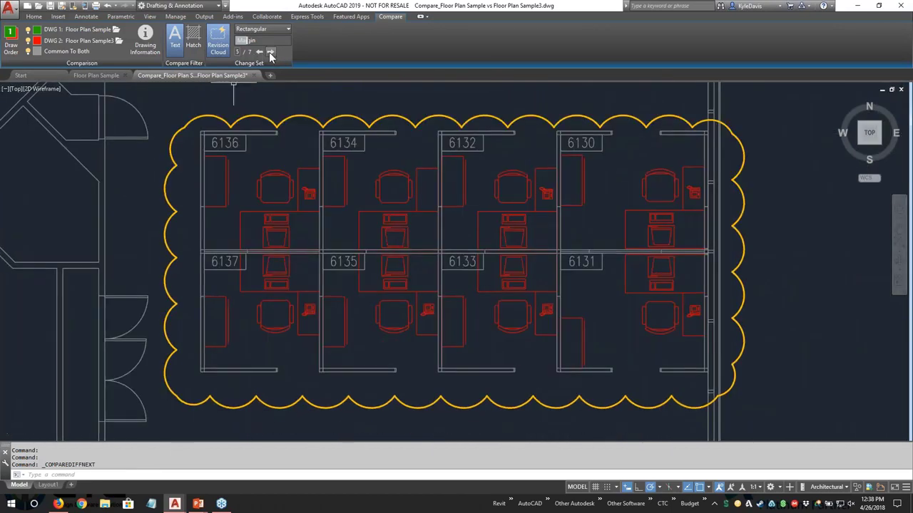
{"action": "left_click", "coordinate": [218, 142]}
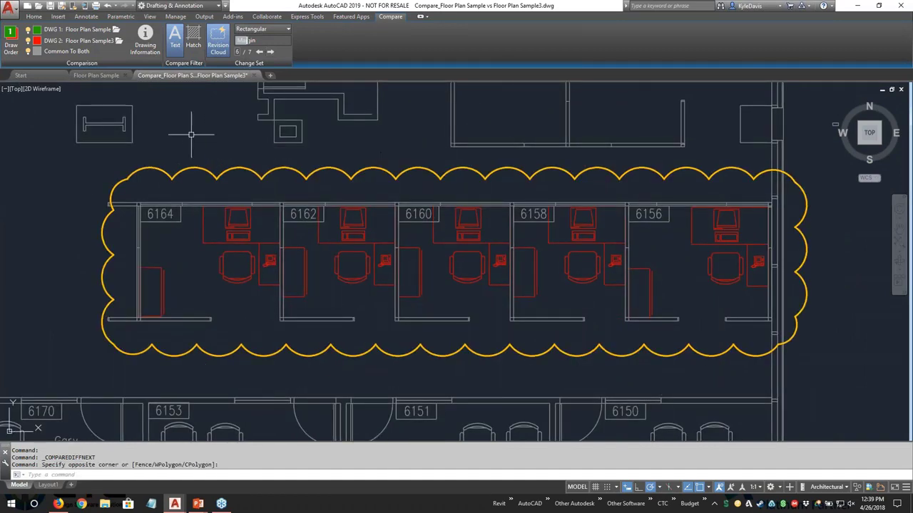
{"action": "scroll", "coordinate": [581, 329], "scroll_direction": "down", "scroll_amount": 9}
{"action": "middle_click", "coordinate": [582, 329]}
{"action": "middle_click", "coordinate": [581, 329]}
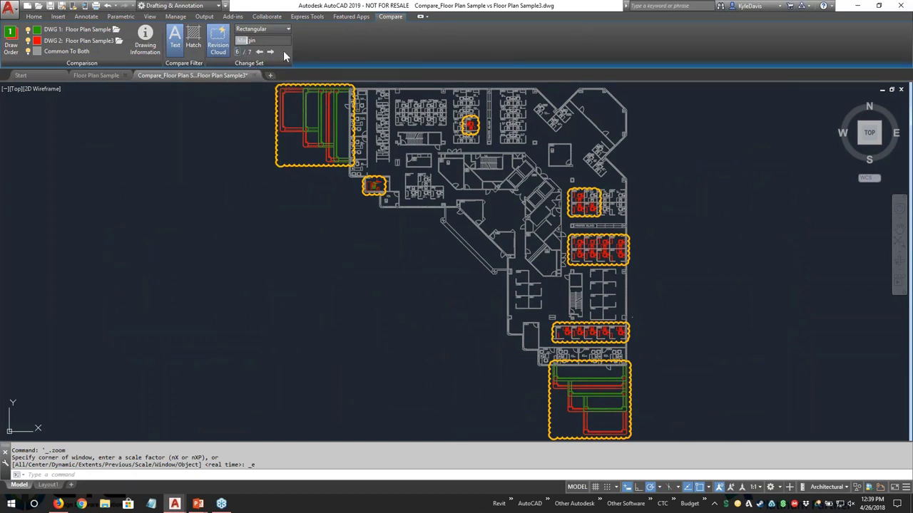
Set the revision cloud shape to Polygonal and check the cloud around the northwest changes.
{"action": "left_click", "coordinate": [285, 30]}
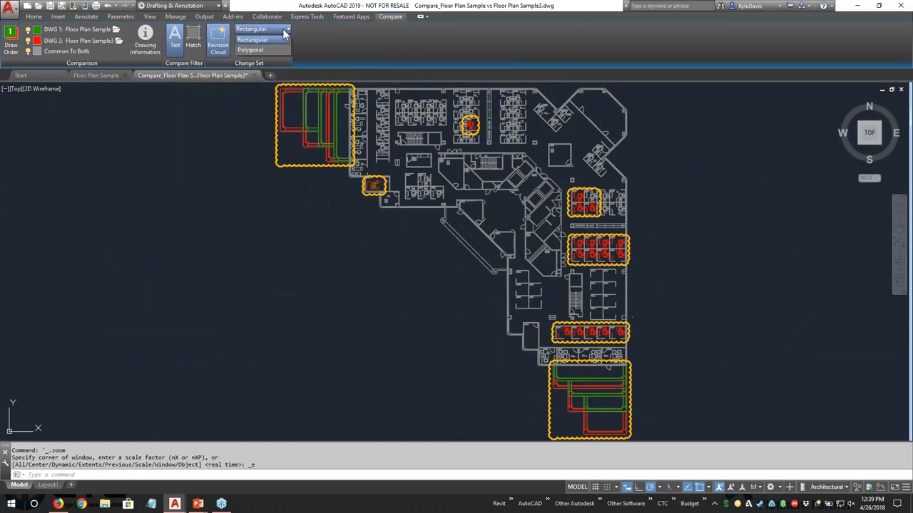
{"action": "left_click", "coordinate": [261, 49]}
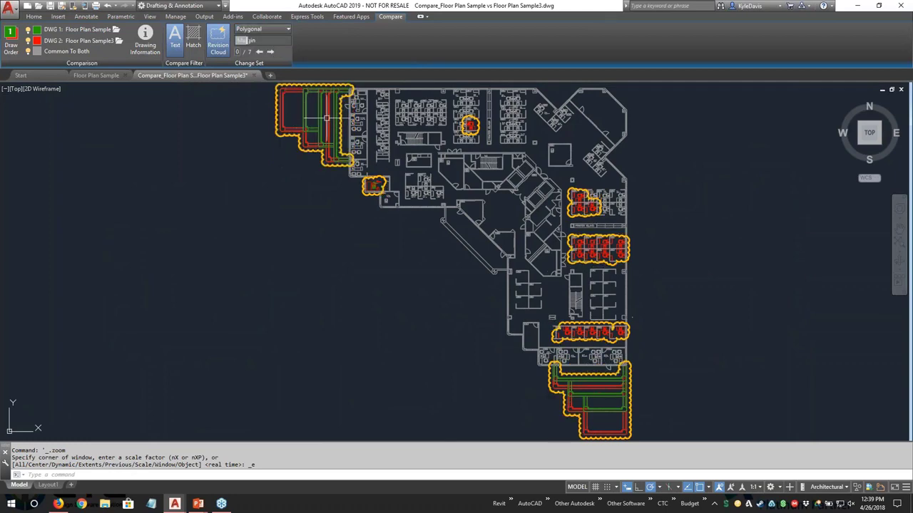
{"action": "scroll", "coordinate": [336, 125], "scroll_direction": "up", "scroll_amount": 5}
{"action": "scroll", "coordinate": [431, 342], "scroll_direction": "down", "scroll_amount": 3}
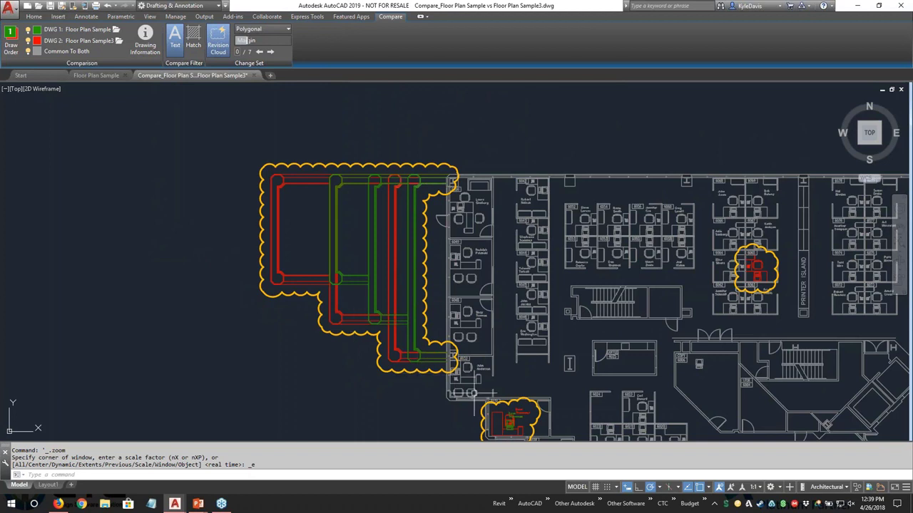
Reduce the revision cloud margin to its minimum and check the tighter clouds around the northwest changes and office 6030.
{"action": "left_click_drag", "start_coordinate": [246, 41], "coordinate": [239, 41]}
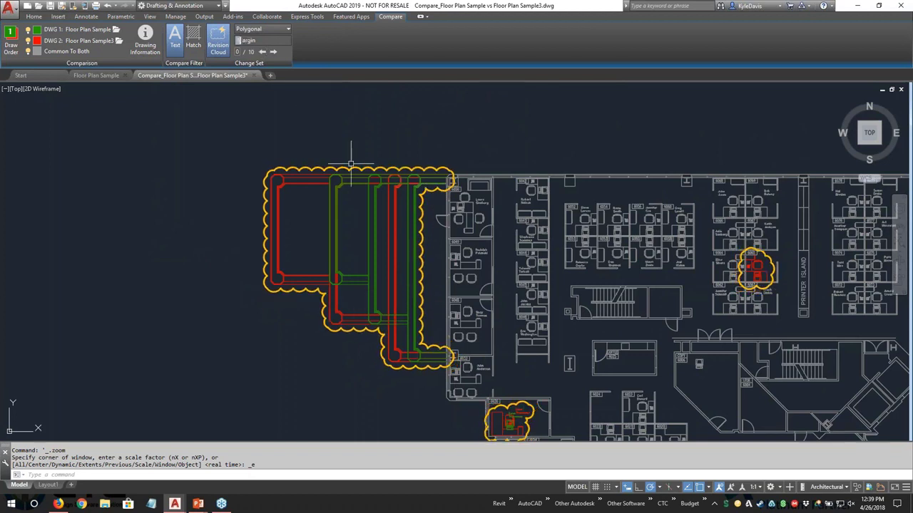
{"action": "middle_click_drag", "start_coordinate": [487, 434], "coordinate": [457, 318]}
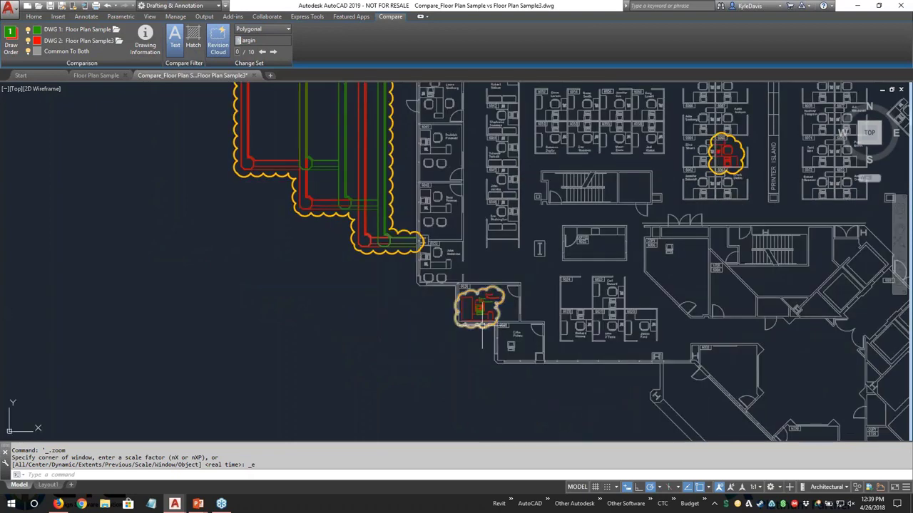
{"action": "scroll", "coordinate": [482, 316], "scroll_direction": "up", "scroll_amount": 5}
{"action": "scroll", "coordinate": [563, 307], "scroll_direction": "down", "scroll_amount": 5}
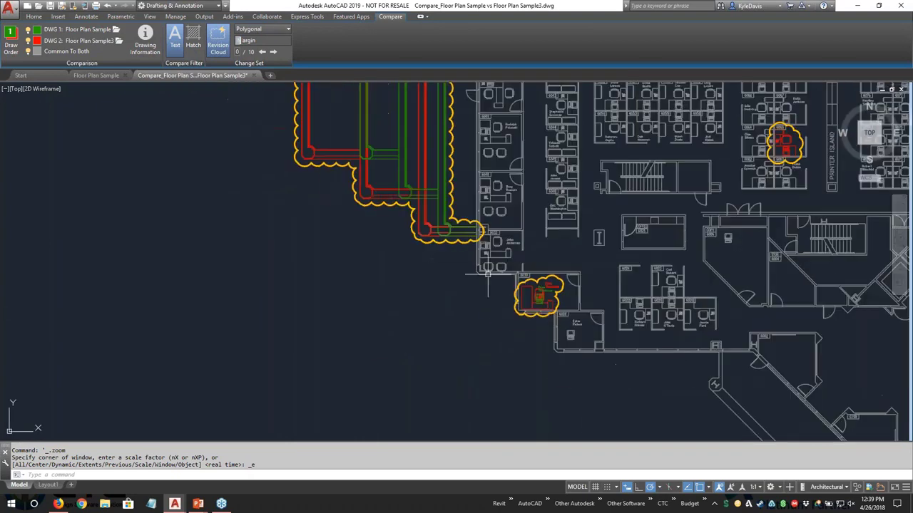
{"action": "scroll", "coordinate": [377, 254], "scroll_direction": "down", "scroll_amount": 2}
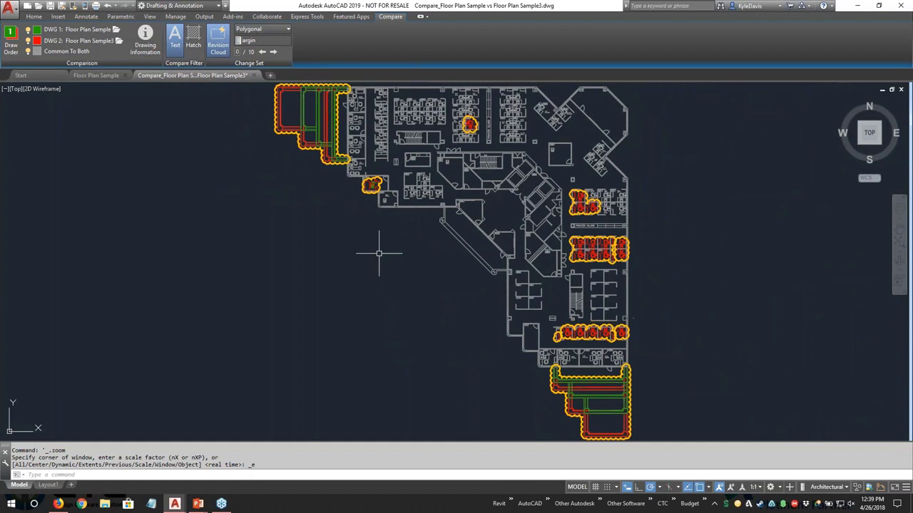
Open the information about the compared files, enlarge its window to show the full folder paths, and copy the information to the clipboard.
{"action": "left_click", "coordinate": [145, 37]}
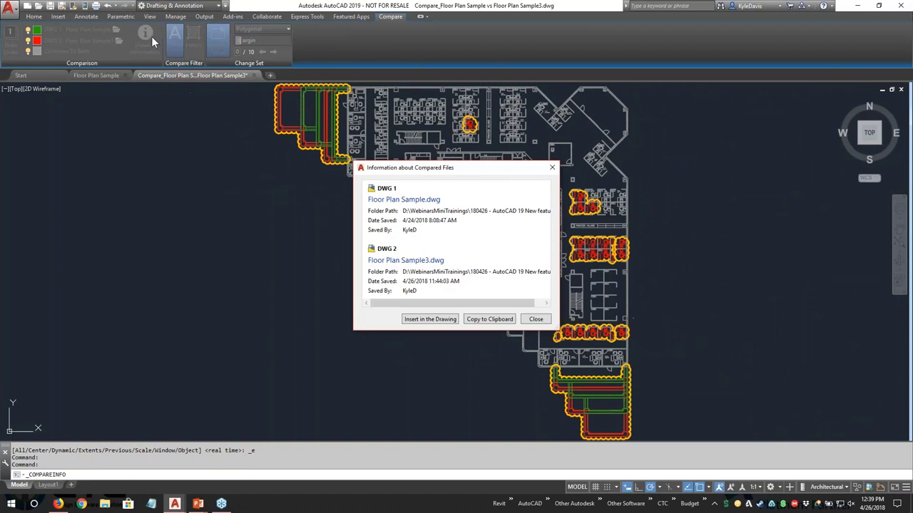
{"action": "left_click_drag", "start_coordinate": [441, 169], "coordinate": [310, 107]}
{"action": "left_click_drag", "start_coordinate": [425, 269], "coordinate": [635, 400]}
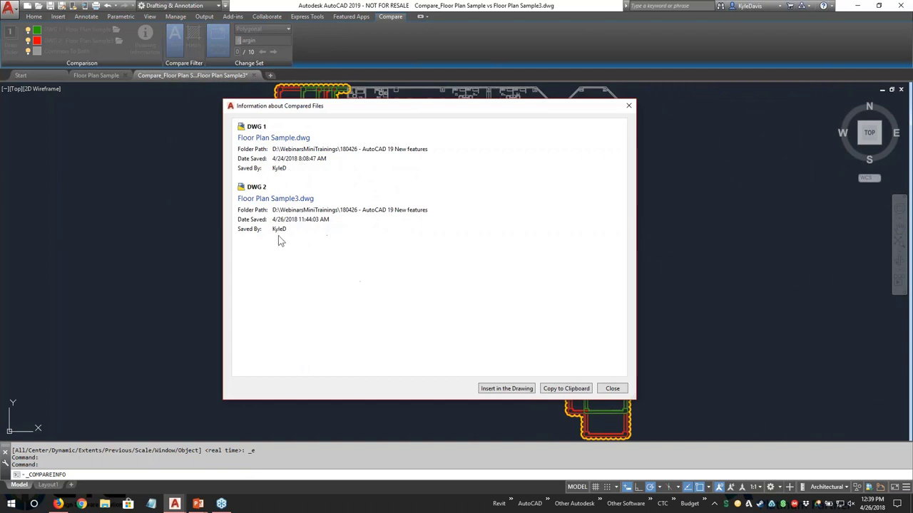
{"action": "left_click", "coordinate": [571, 389]}
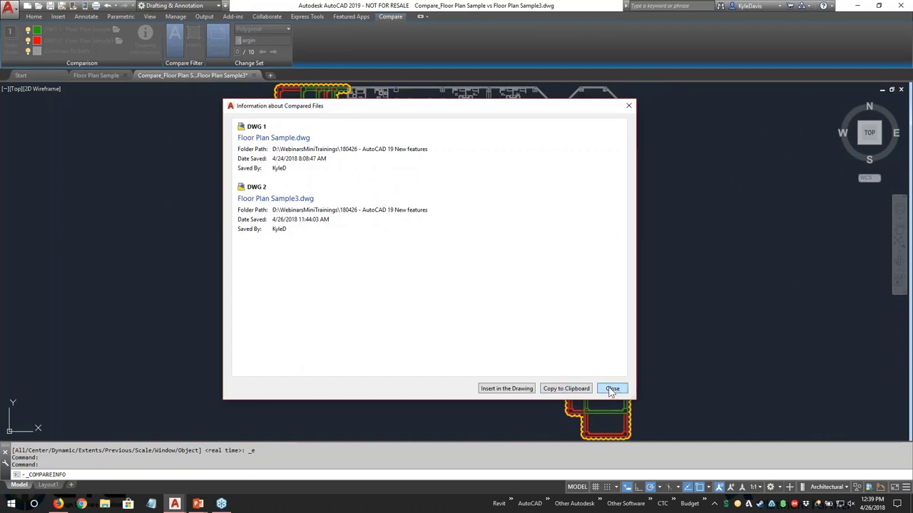
Insert the compared-files information table into the drawing below office 6030, using the default scale factor of 1.
{"action": "left_click", "coordinate": [508, 390]}
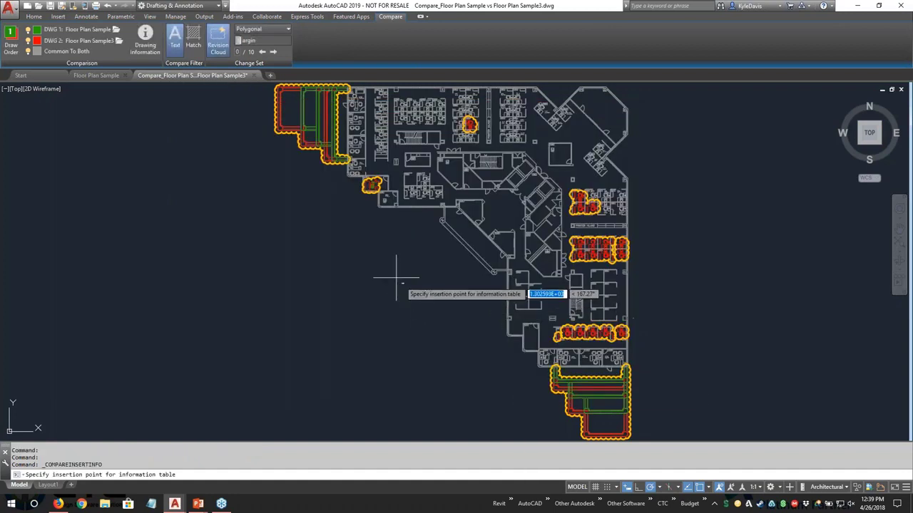
{"action": "scroll", "coordinate": [346, 235], "scroll_direction": "up", "scroll_amount": 5}
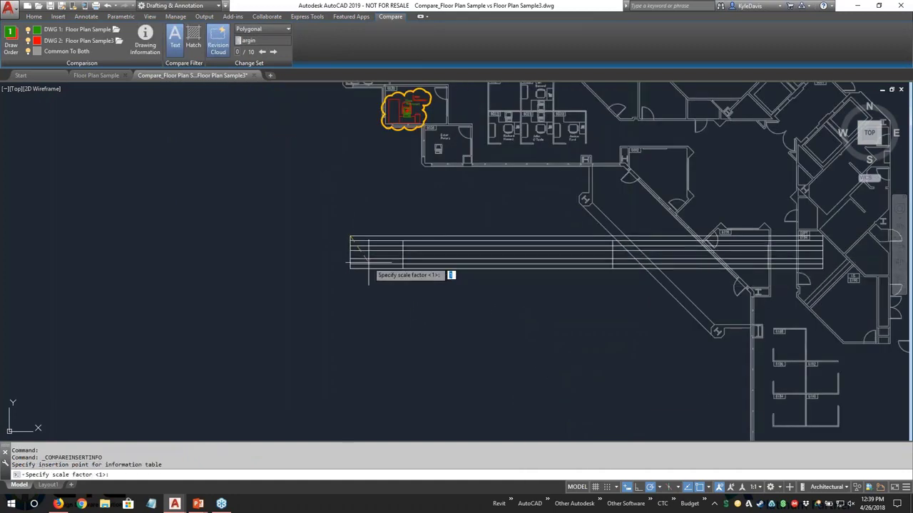
{"action": "left_click", "coordinate": [350, 237]}
{"action": "scroll", "coordinate": [425, 286], "scroll_direction": "down", "scroll_amount": 2}
{"action": "key", "text": "Return"}
Move the information table west into the empty area clear of the floor plan, and review its file details.
{"action": "left_click", "coordinate": [449, 318]}
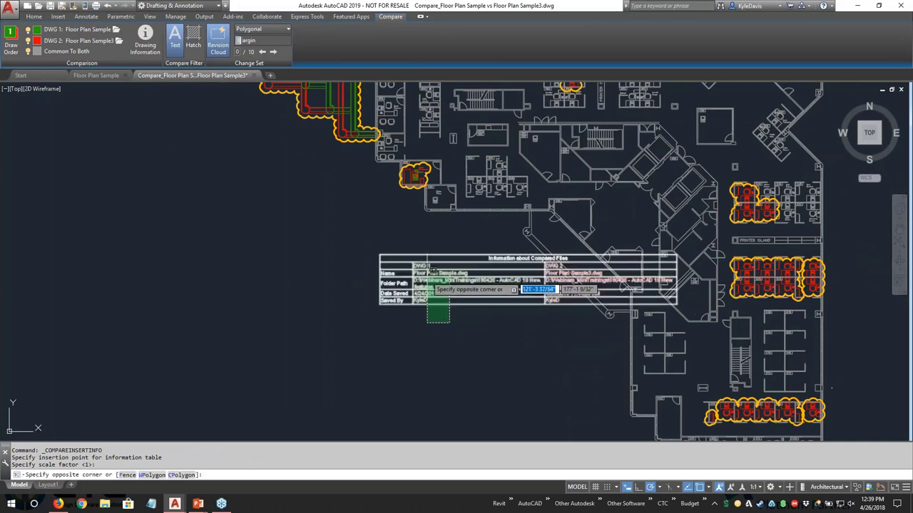
{"action": "left_click", "coordinate": [424, 285]}
{"action": "type", "text": "m"}
{"action": "key", "text": "Return"}
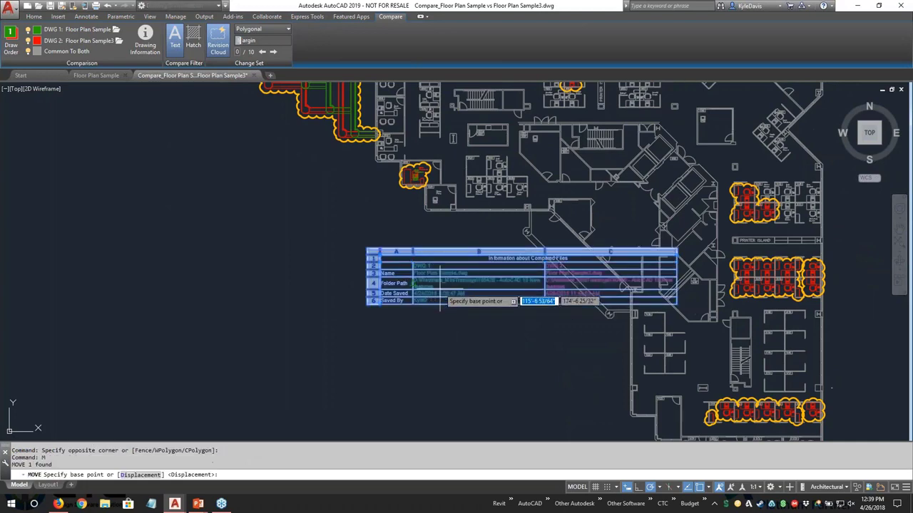
{"action": "left_click", "coordinate": [446, 301]}
{"action": "key", "text": "Escape"}
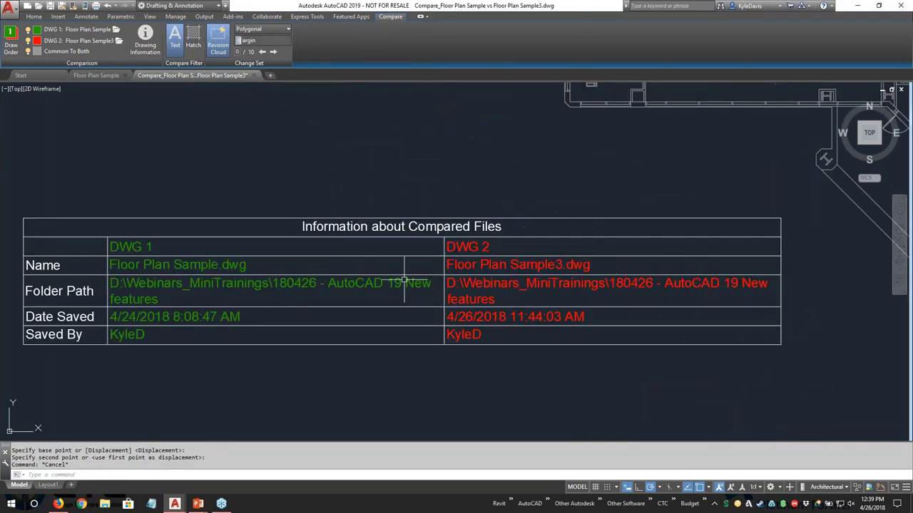
{"action": "scroll", "coordinate": [405, 280], "scroll_direction": "up", "scroll_amount": 4}
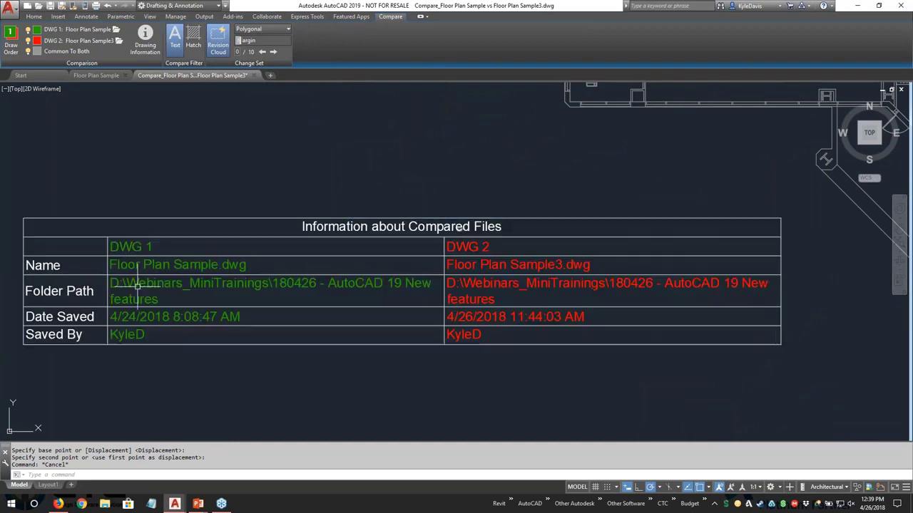
{"action": "scroll", "coordinate": [323, 381], "scroll_direction": "down", "scroll_amount": 4}
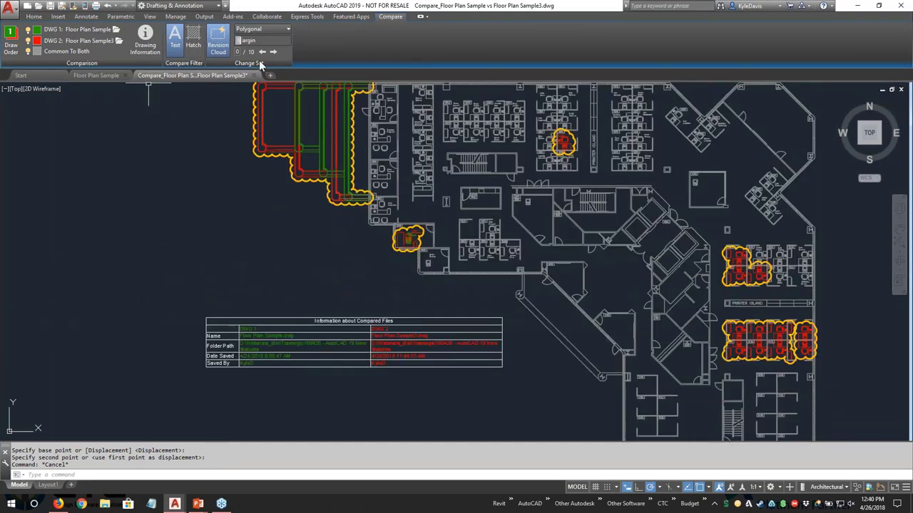
{"action": "middle_click", "coordinate": [242, 187]}
{"action": "middle_click", "coordinate": [242, 187]}
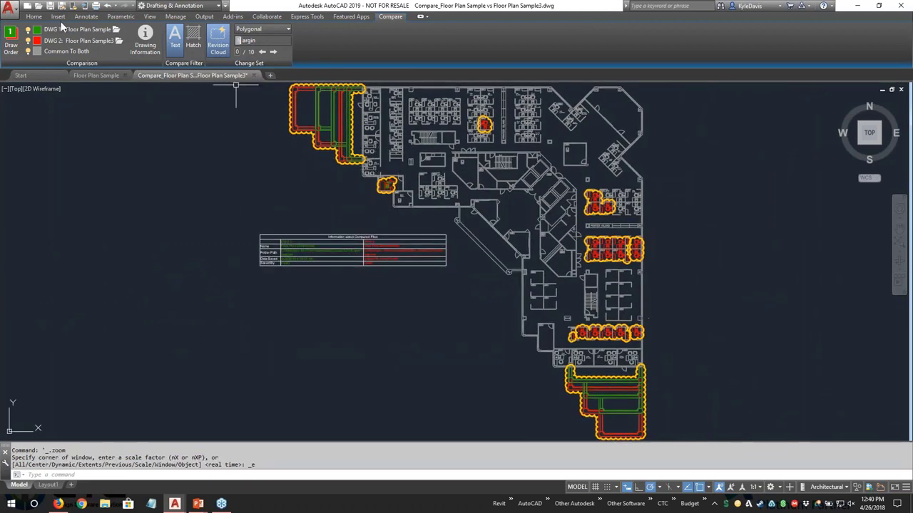
Open the layer properties list, examine the paired _DWG1 and _DWG2 layers through the end of the list, and close it.
{"action": "left_click", "coordinate": [33, 17]}
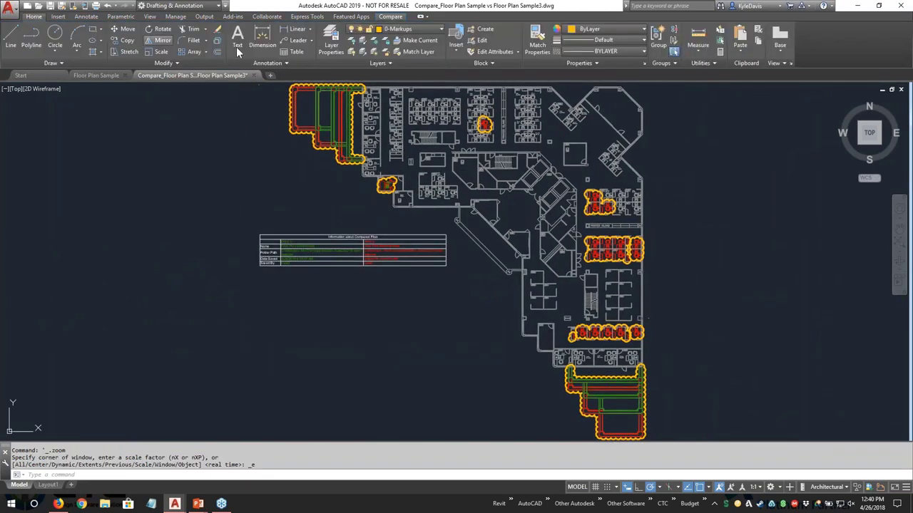
{"action": "left_click", "coordinate": [335, 46]}
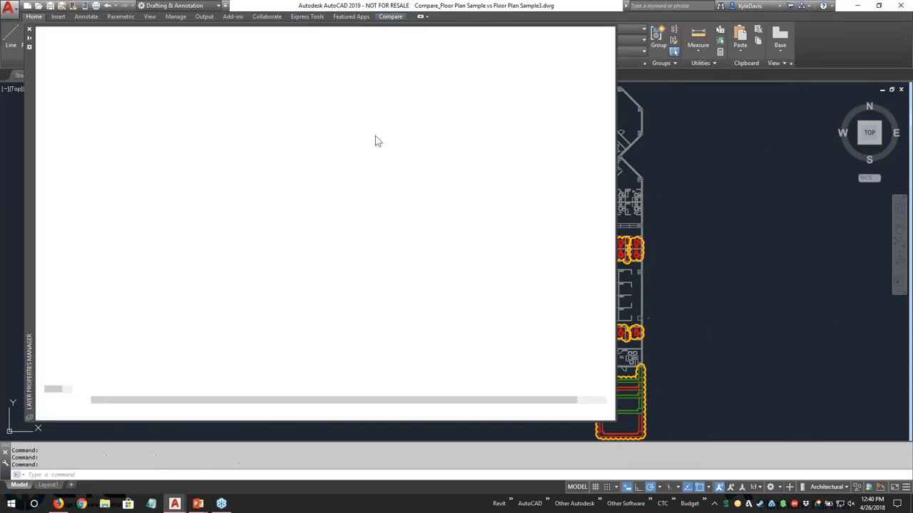
{"action": "left_click", "coordinate": [129, 84]}
{"action": "left_click", "coordinate": [136, 91]}
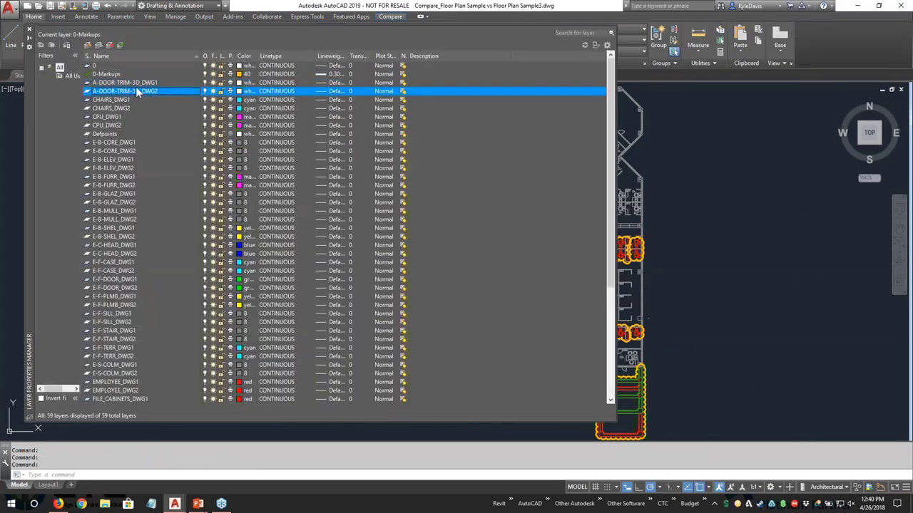
{"action": "left_click", "coordinate": [152, 84]}
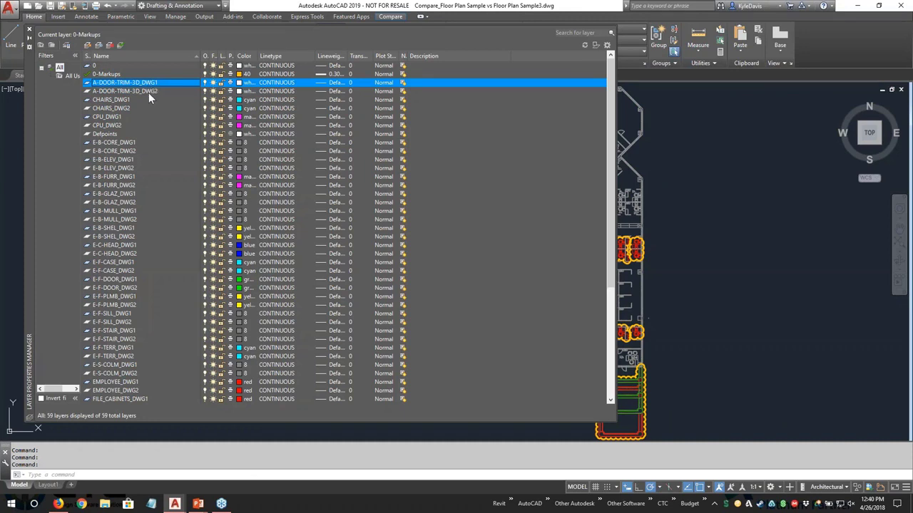
{"action": "left_click", "coordinate": [148, 92]}
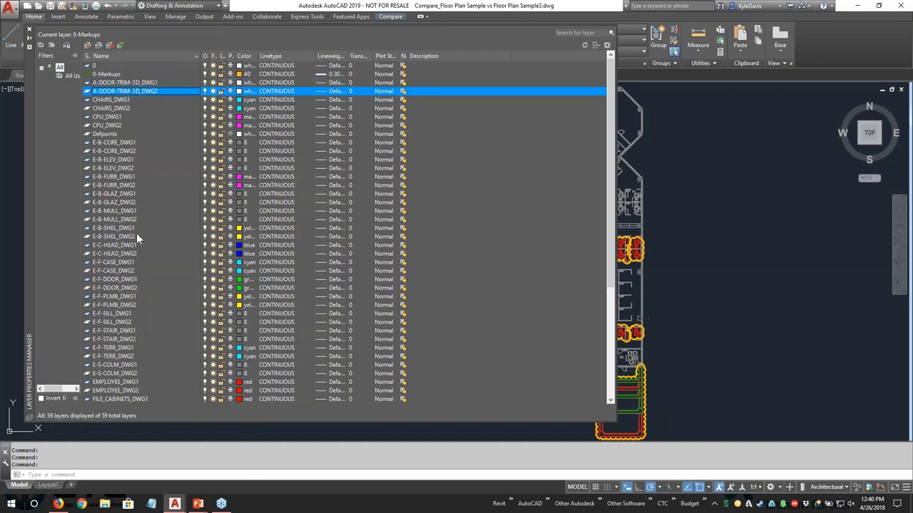
{"action": "scroll", "coordinate": [138, 238], "scroll_direction": "down", "scroll_amount": 3}
{"action": "scroll", "coordinate": [151, 243], "scroll_direction": "down", "scroll_amount": 4}
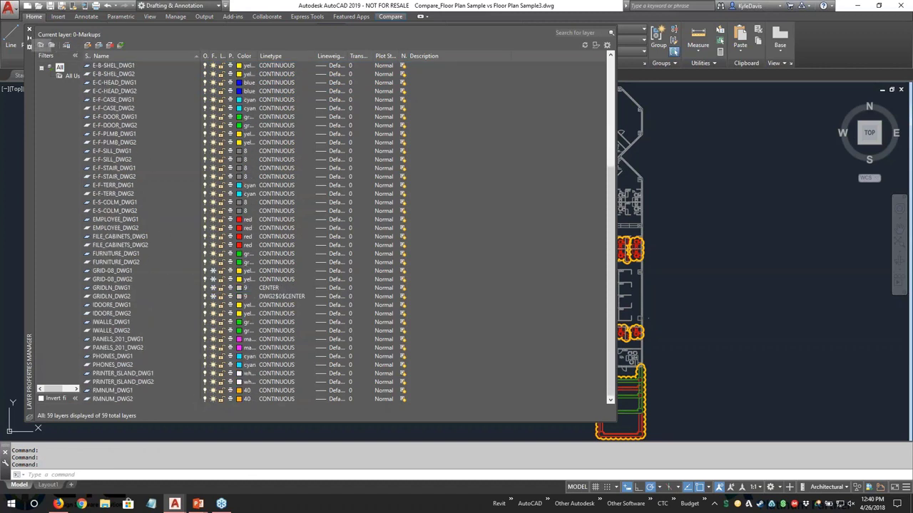
{"action": "left_click", "coordinate": [30, 32]}
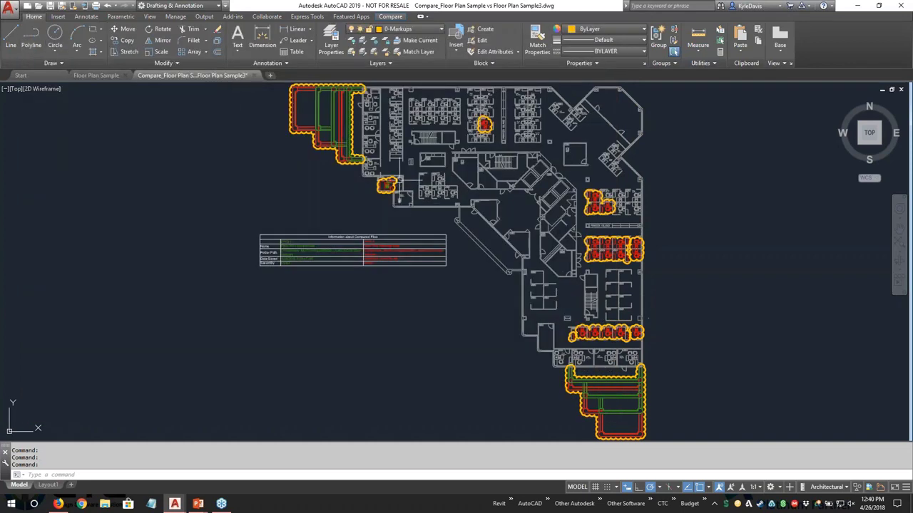
Reopen the layer properties list, fit the Color column to its contents, and compare layers E-B-CORE_DWG1 and E-B-CORE_DWG2.
{"action": "mouse_move", "coordinate": [392, 187]}
{"action": "scroll", "coordinate": [414, 160], "scroll_direction": "up", "scroll_amount": 5}
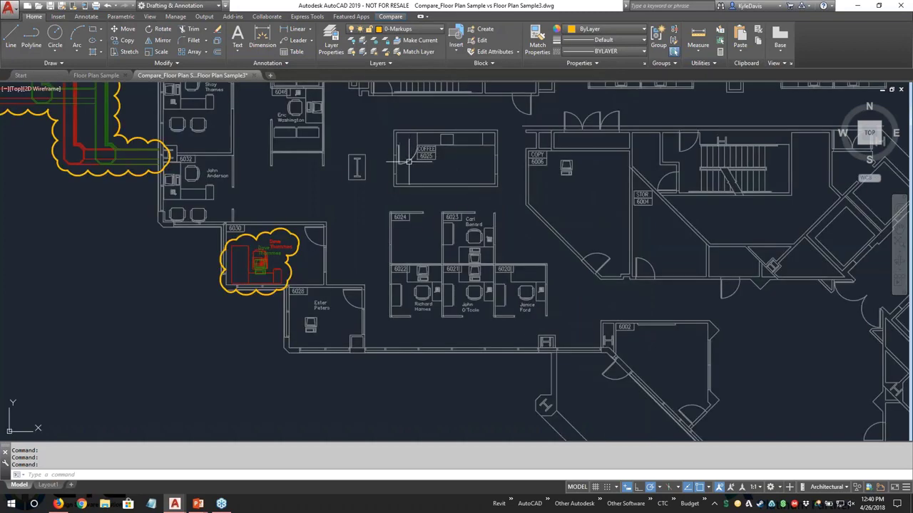
{"action": "mouse_move", "coordinate": [408, 162]}
{"action": "left_click", "coordinate": [329, 47]}
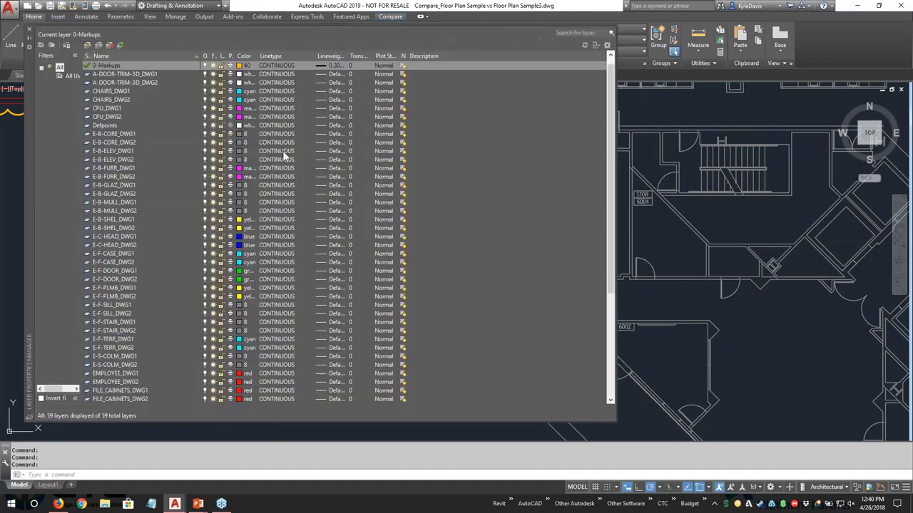
{"action": "left_click", "coordinate": [213, 135]}
{"action": "left_click", "coordinate": [139, 143]}
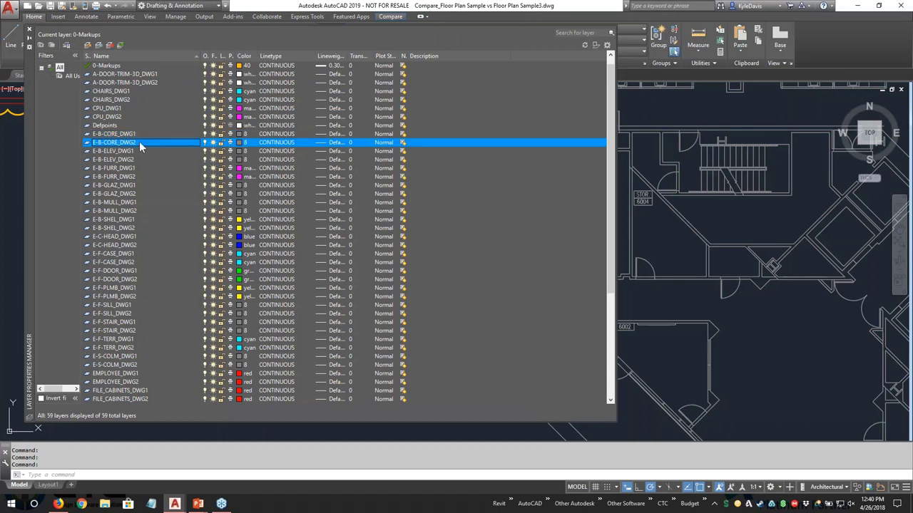
{"action": "double_click", "coordinate": [260, 55]}
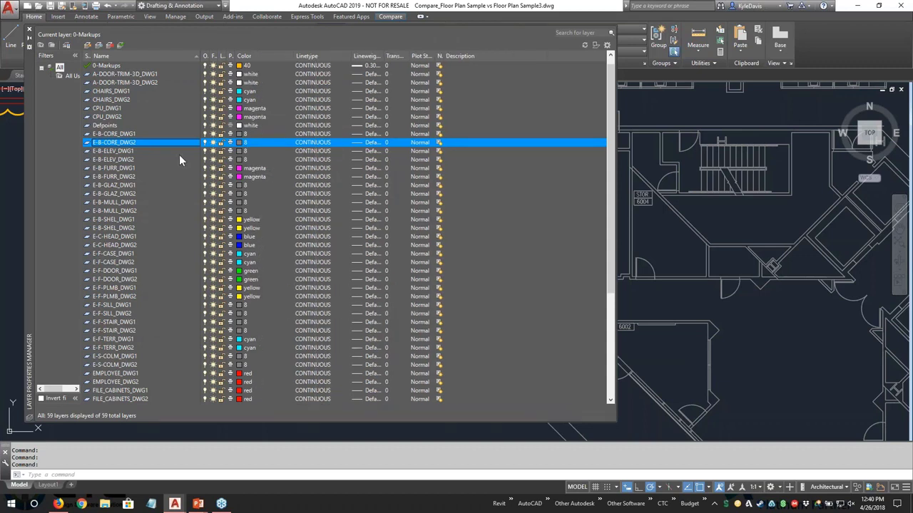
{"action": "left_click", "coordinate": [115, 134]}
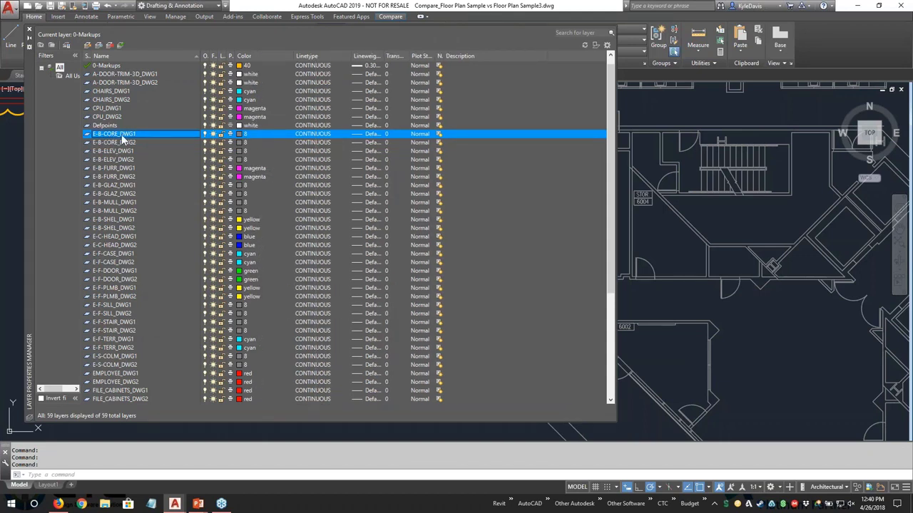
{"action": "left_click", "coordinate": [289, 143]}
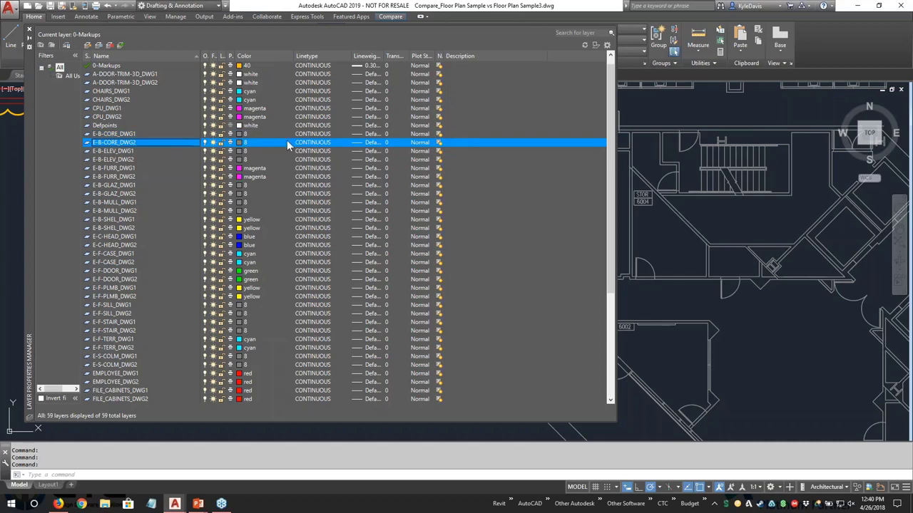
View the color choices for layer E-B-FURR_DWG1, cancel the selection, and close the layer properties list.
{"action": "left_click", "coordinate": [249, 171]}
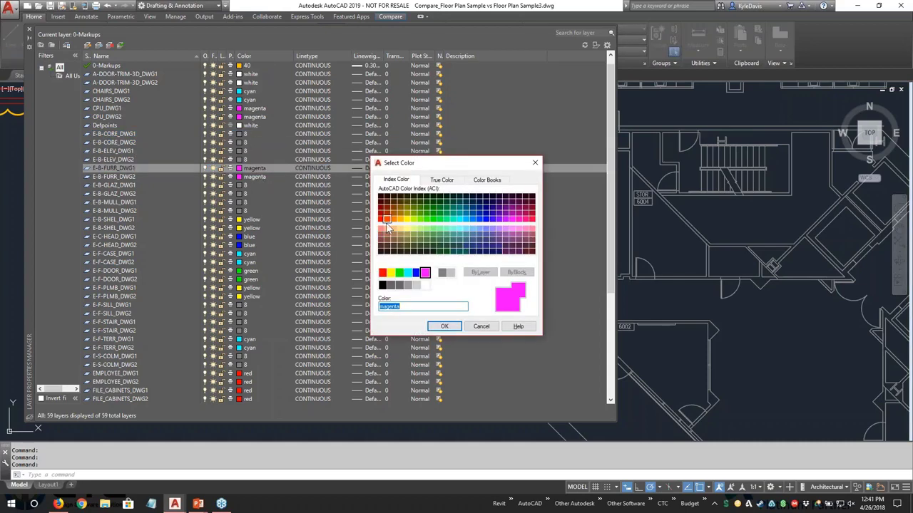
{"action": "left_click", "coordinate": [480, 327]}
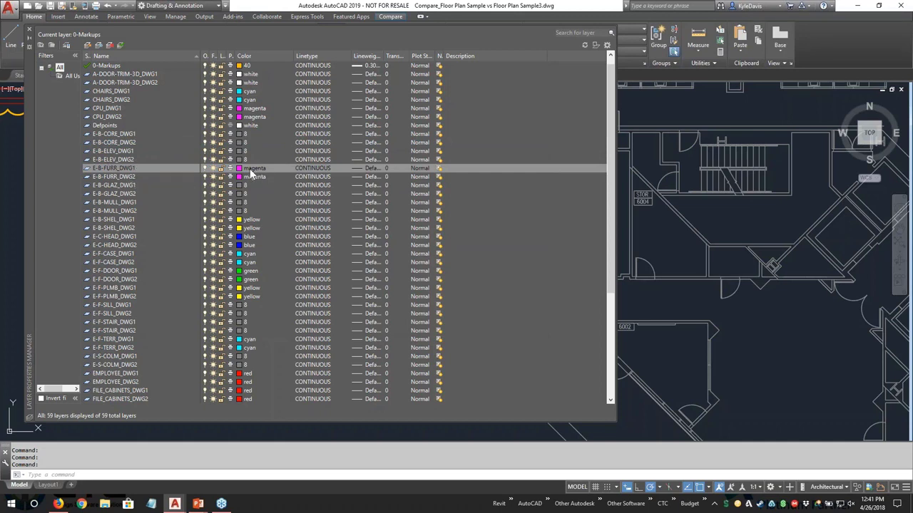
{"action": "left_click", "coordinate": [30, 33]}
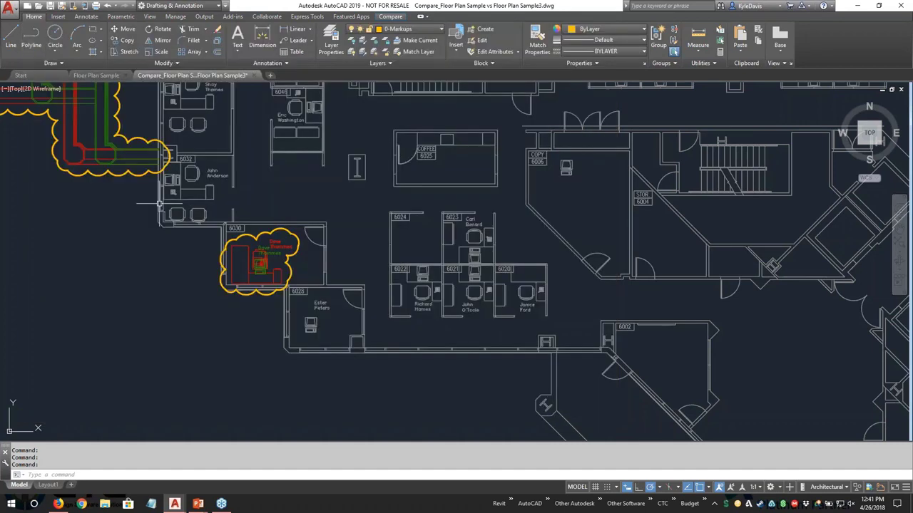
Select parts of the compared floor plan at full extents to inspect which objects are grouped together, and clear each selection.
{"action": "middle_click", "coordinate": [159, 203]}
{"action": "middle_click", "coordinate": [158, 203]}
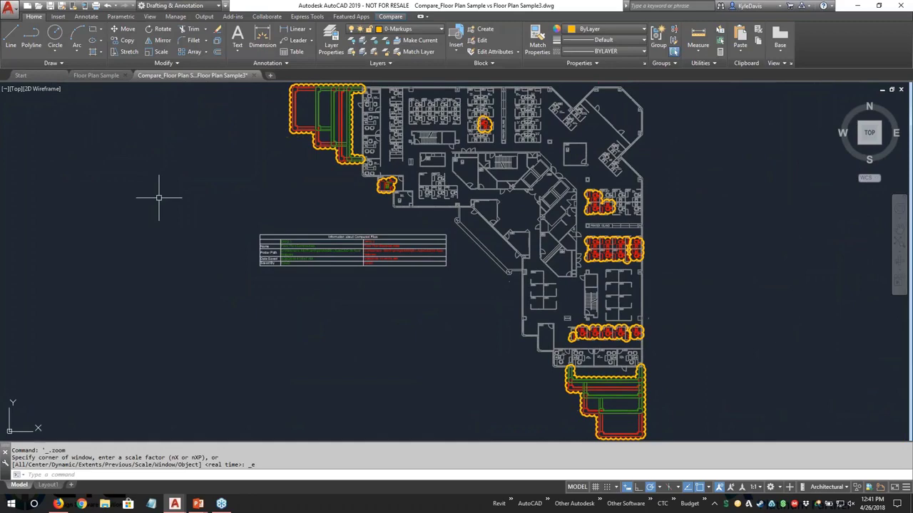
{"action": "left_click", "coordinate": [370, 145]}
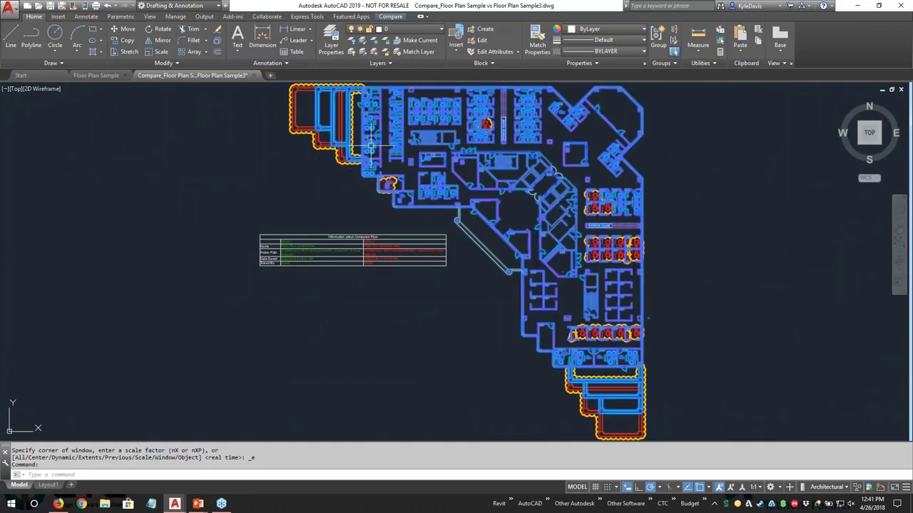
{"action": "key", "text": "Escape"}
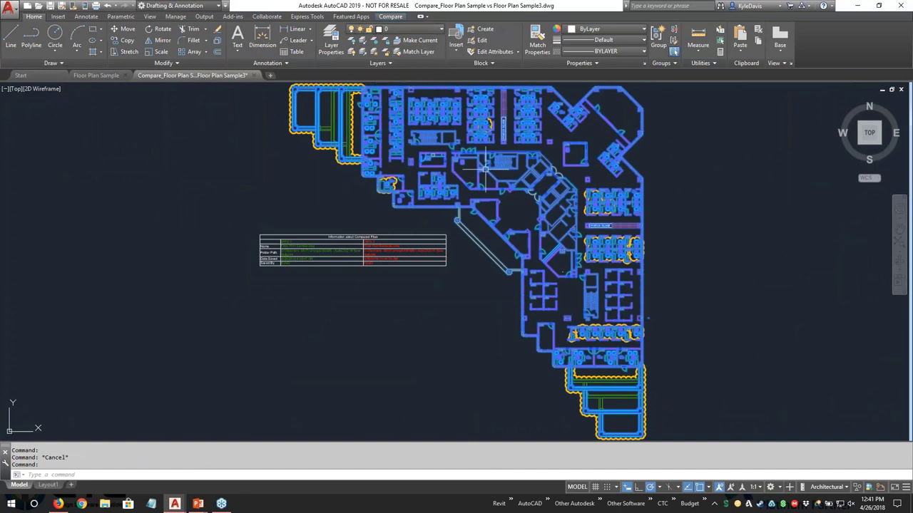
{"action": "key", "text": "Escape"}
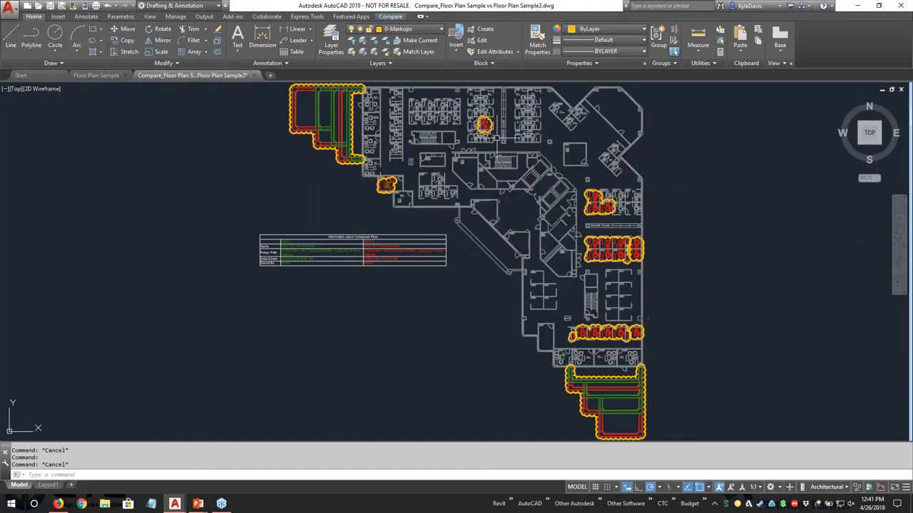
{"action": "left_click", "coordinate": [530, 117]}
{"action": "key", "text": "Escape"}
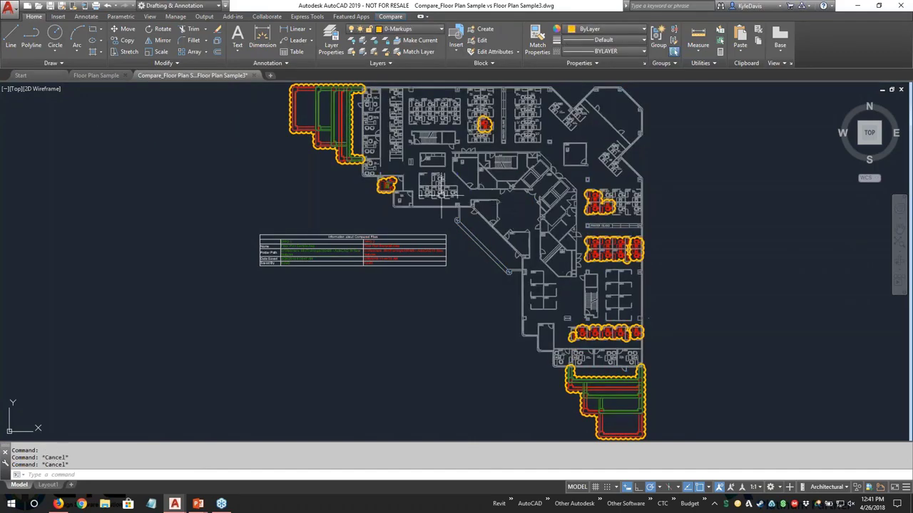
Select the changed object inside the revision cloud in office 6030 to inspect its grouping, clear the selection, and show the full drawing extents.
{"action": "scroll", "coordinate": [378, 187], "scroll_direction": "up", "scroll_amount": 4}
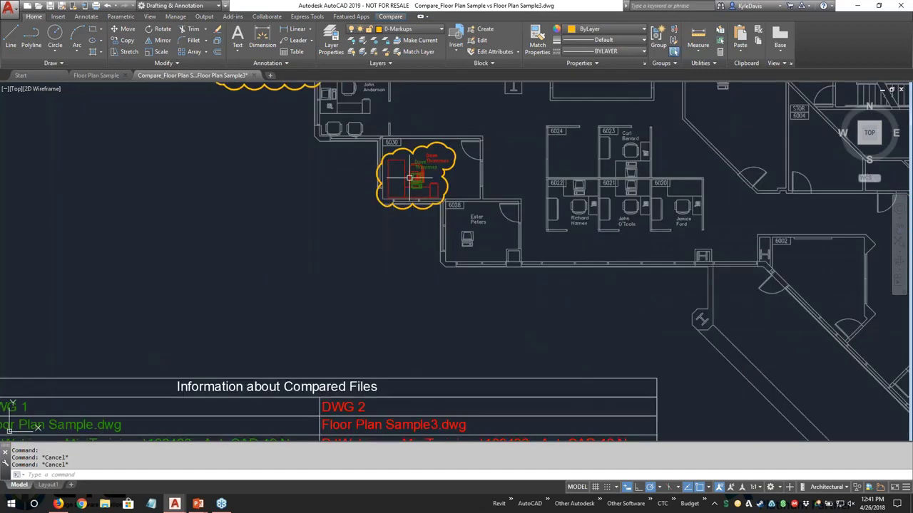
{"action": "middle_click_drag", "start_coordinate": [410, 177], "coordinate": [426, 284]}
{"action": "left_click", "coordinate": [426, 284]}
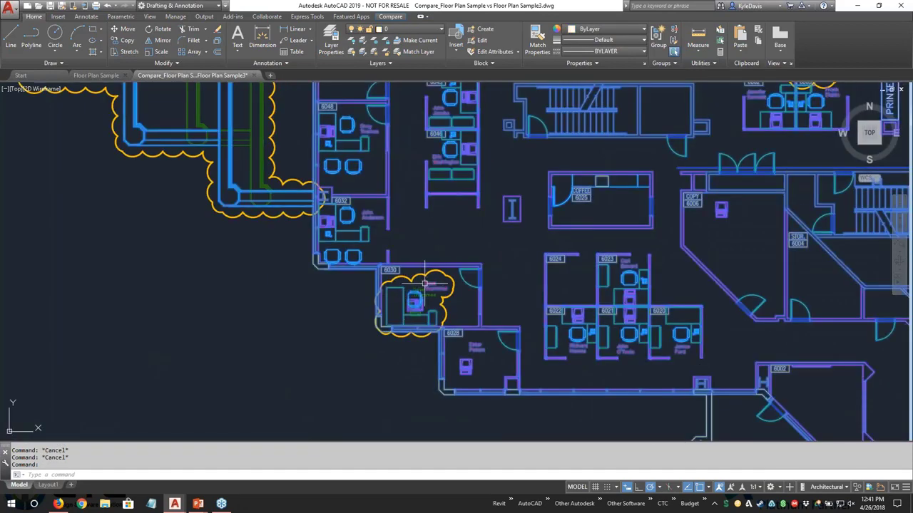
{"action": "key", "text": "Escape"}
{"action": "scroll", "coordinate": [426, 283], "scroll_direction": "down", "scroll_amount": 6}
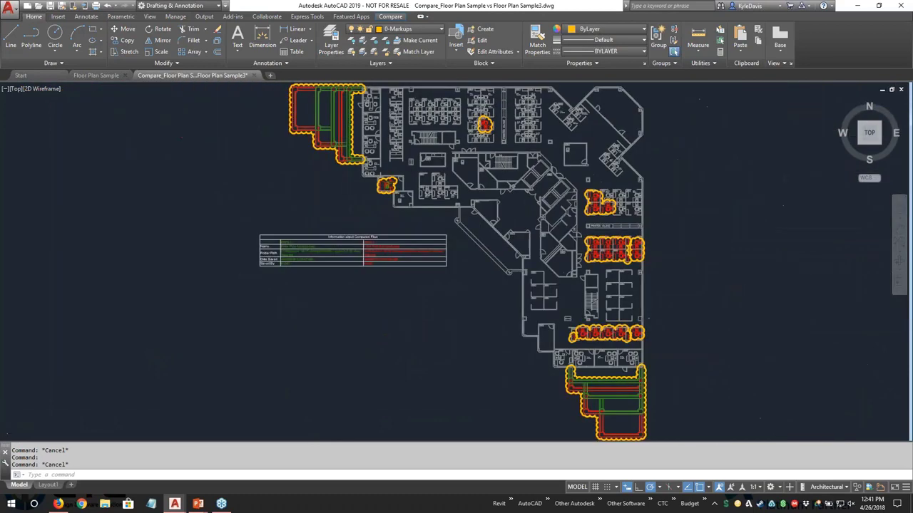
{"action": "middle_click", "coordinate": [344, 191]}
{"action": "middle_click", "coordinate": [344, 191]}
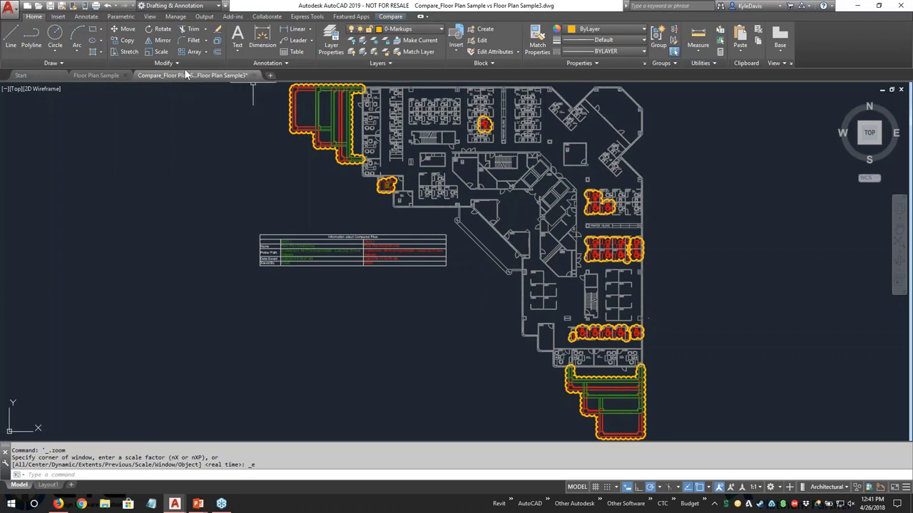
Switch to the PowerPoint slide show and advance from the DWG Compare slide to the Demo slide.
{"action": "mouse_move", "coordinate": [86, 77]}
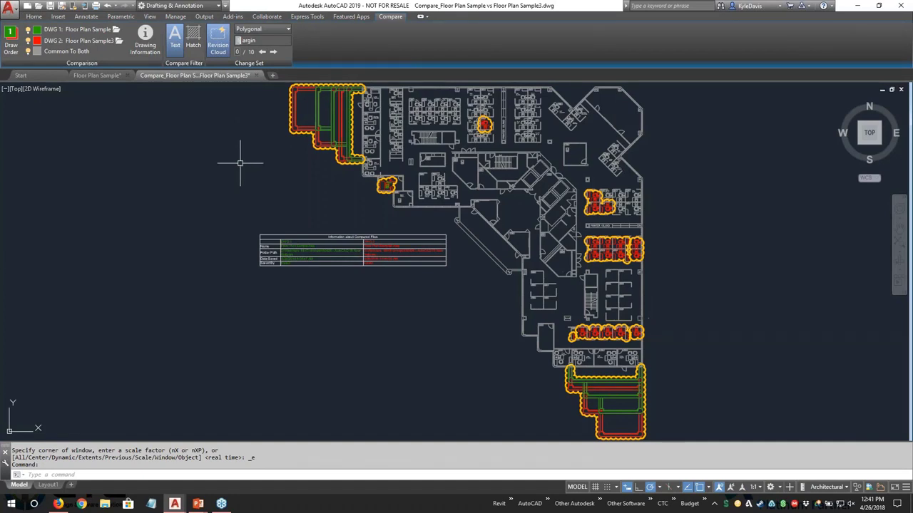
{"action": "mouse_move", "coordinate": [241, 79]}
{"action": "key", "text": "alt+Tab"}
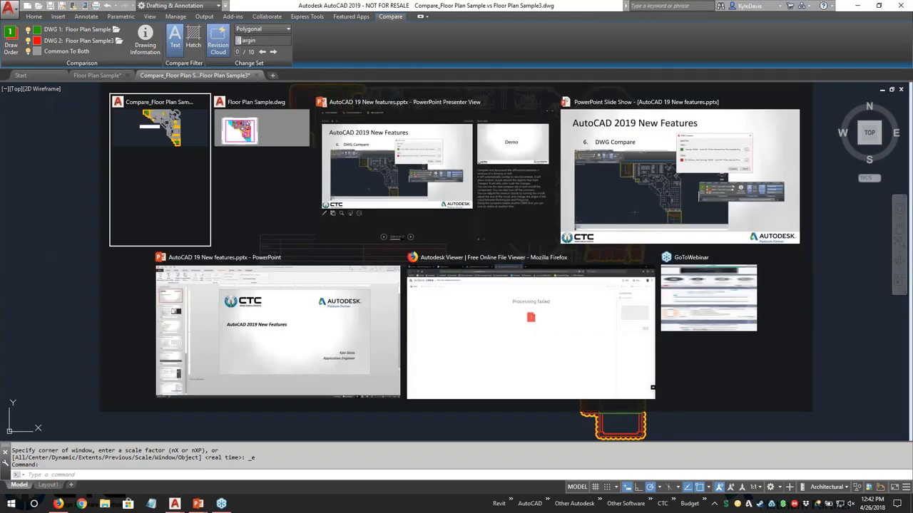
{"action": "key", "text": "alt+Tab"}
{"action": "key", "text": "alt+Tab"}
{"action": "key", "text": "alt+Tab"}
{"action": "key", "text": "alt+Tab"}
{"action": "key", "text": "alt+Tab"}
{"action": "key", "text": "alt+Tab"}
{"action": "key", "text": "alt+Tab"}
{"action": "key", "text": "alt+Tab"}
{"action": "key", "text": "alt+Tab"}
{"action": "key", "text": "alt+Tab"}
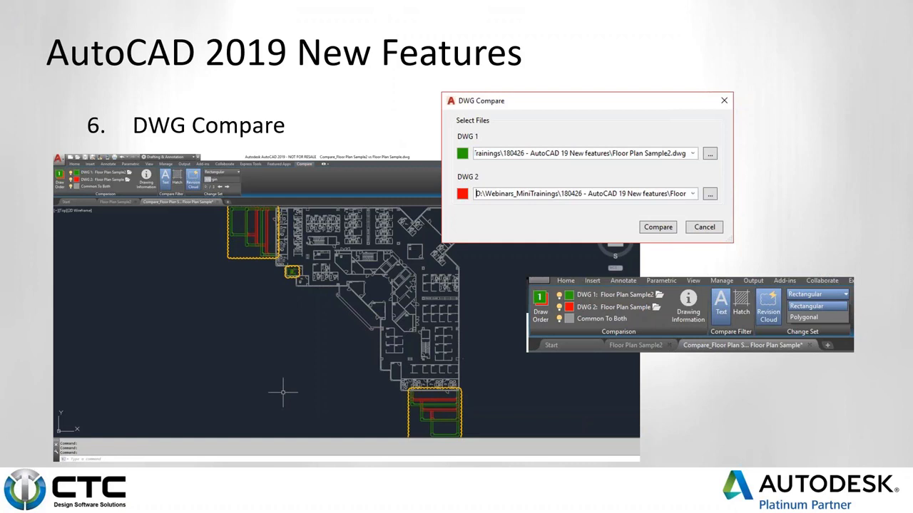
{"action": "key", "text": "Right"}
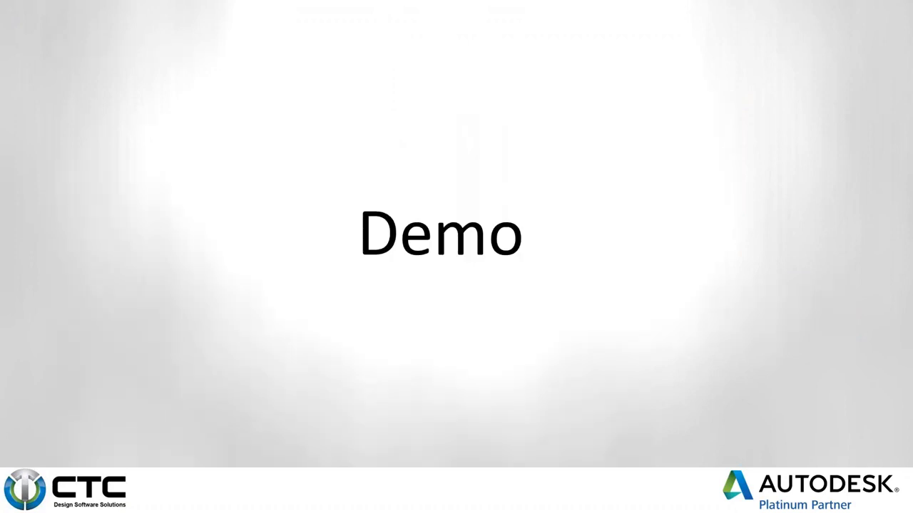